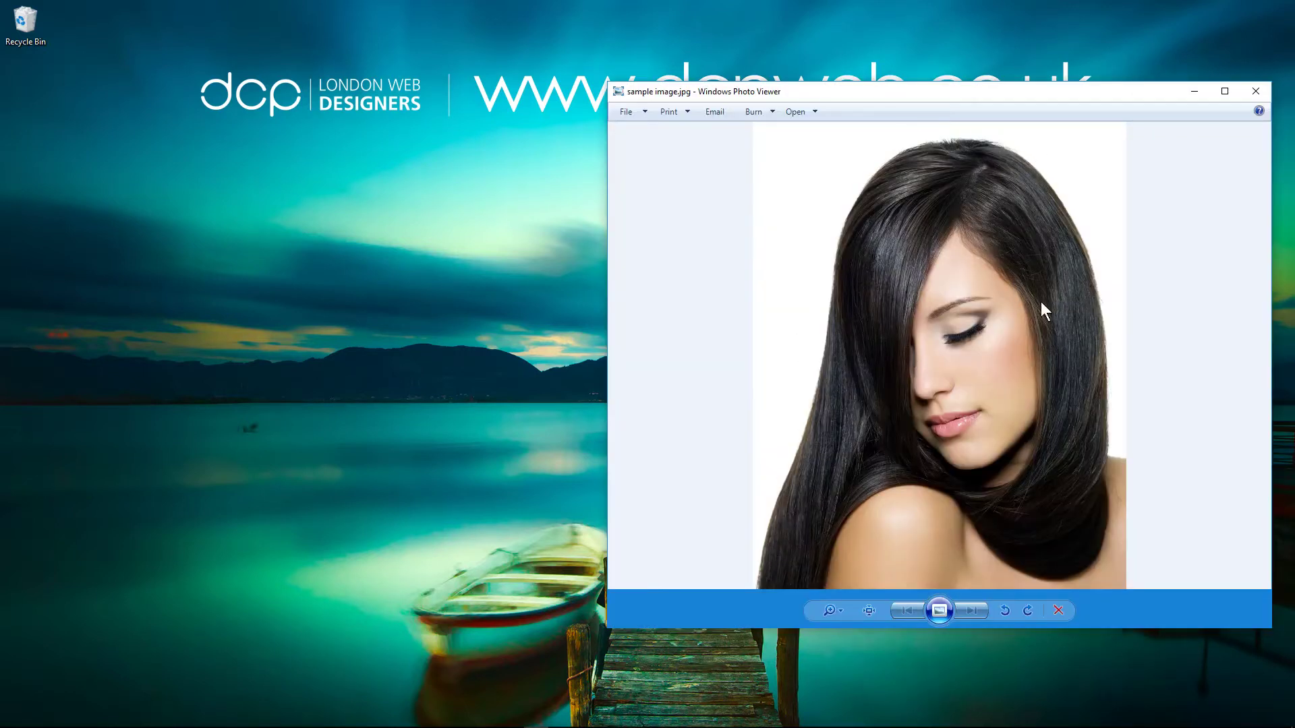
# - Close Photo Viewer, launch GIMP and open sample image.jpg by dragging it onto the canvas
pyautogui.click(1253, 91)
pyautogui.moveTo(938, 140); pyautogui.dragTo(1033, 292)
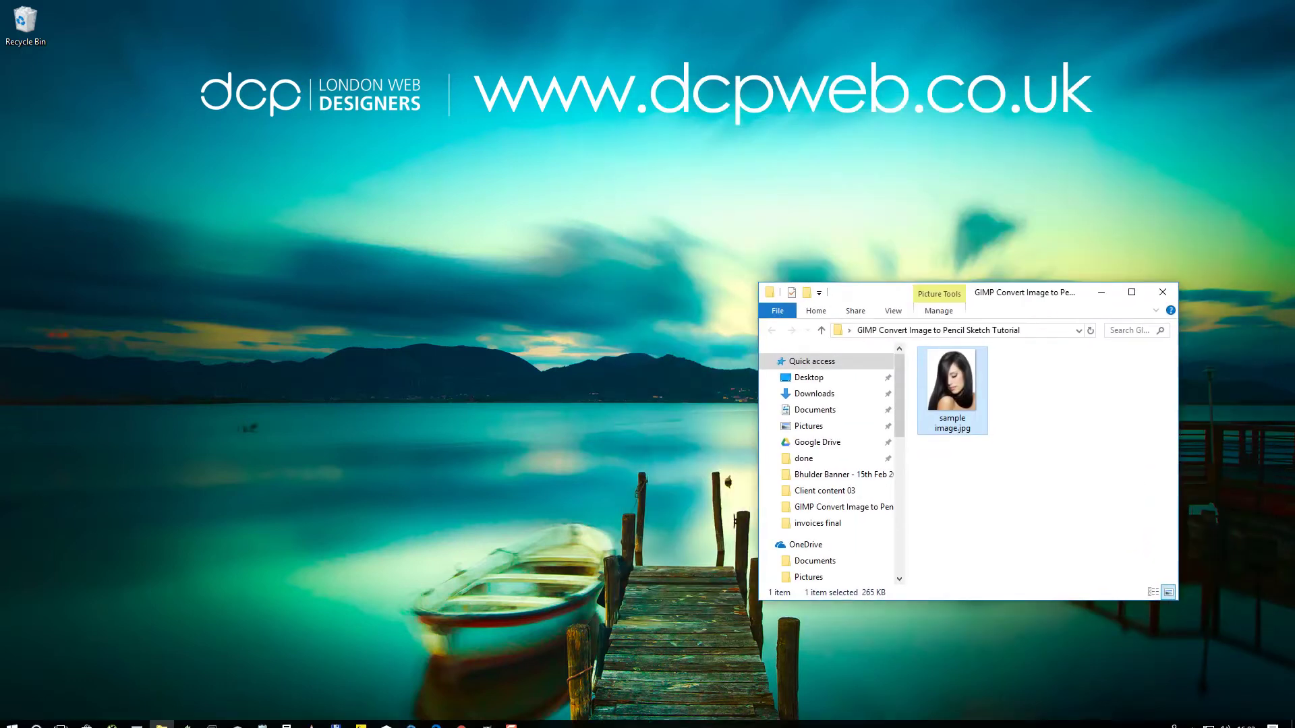
pyautogui.click(475, 723)
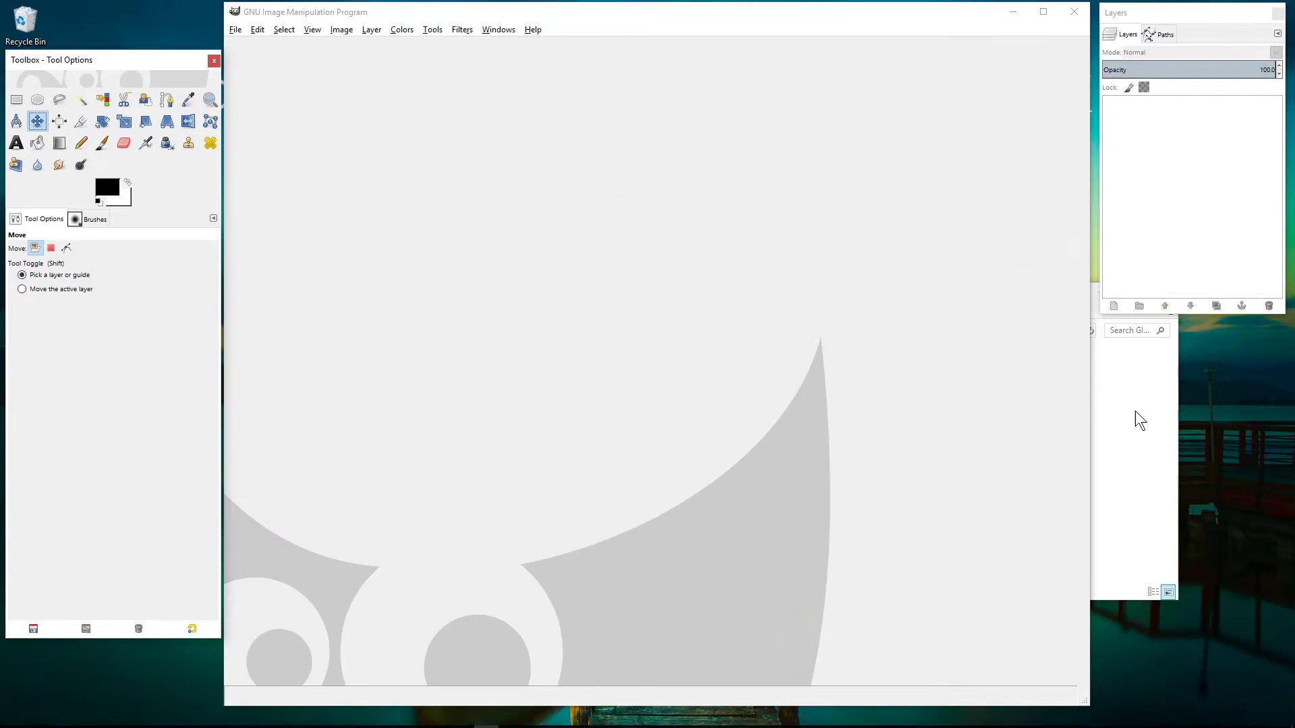
pyautogui.click(1135, 411)
pyautogui.moveTo(956, 376); pyautogui.dragTo(549, 347)
pyautogui.click(1102, 354)
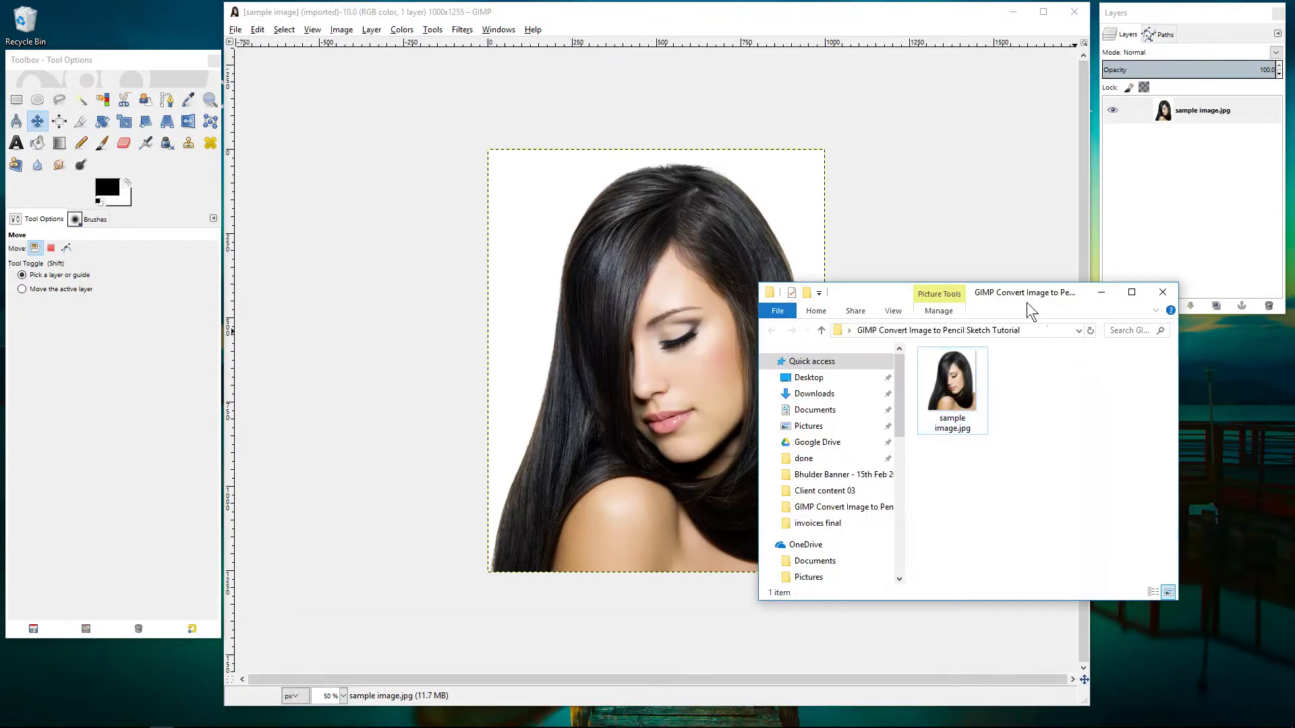
pyautogui.moveTo(1026, 297); pyautogui.dragTo(1281, 364)
# - Duplicate the sample image.jpg layer to create a copy above the original
pyautogui.click(498, 29)
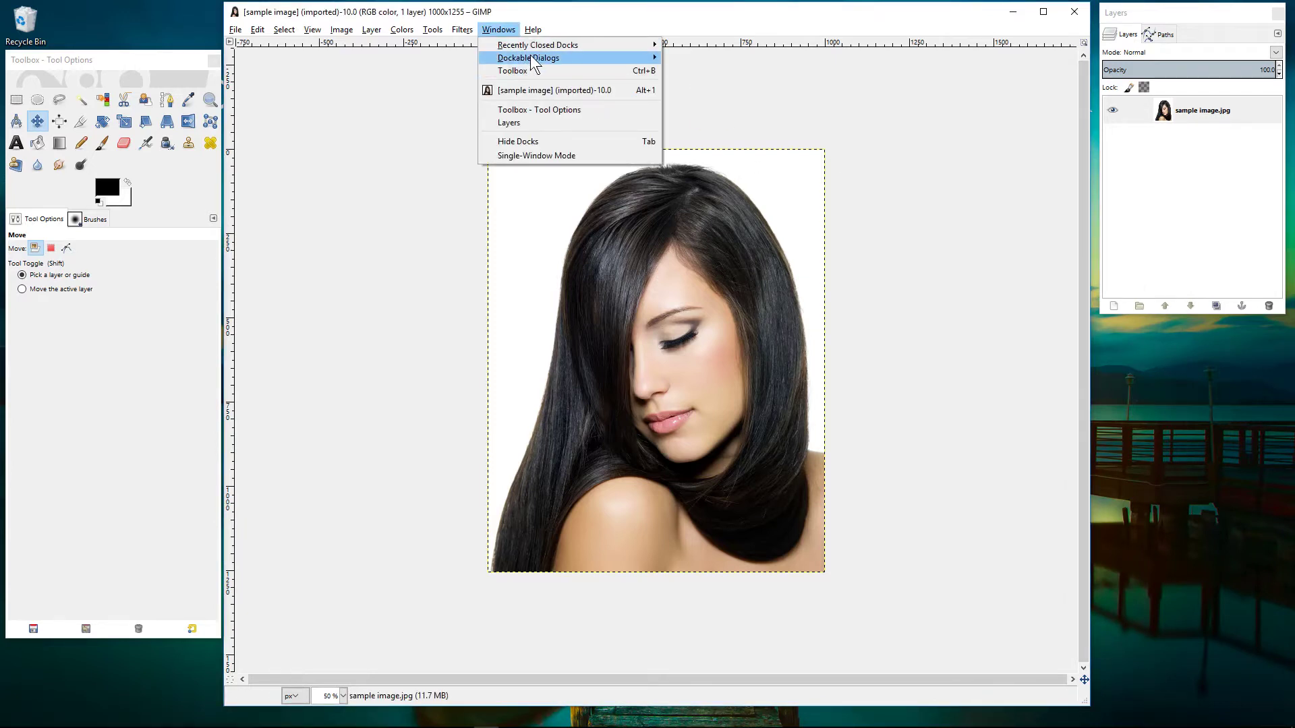
pyautogui.moveTo(530, 57)
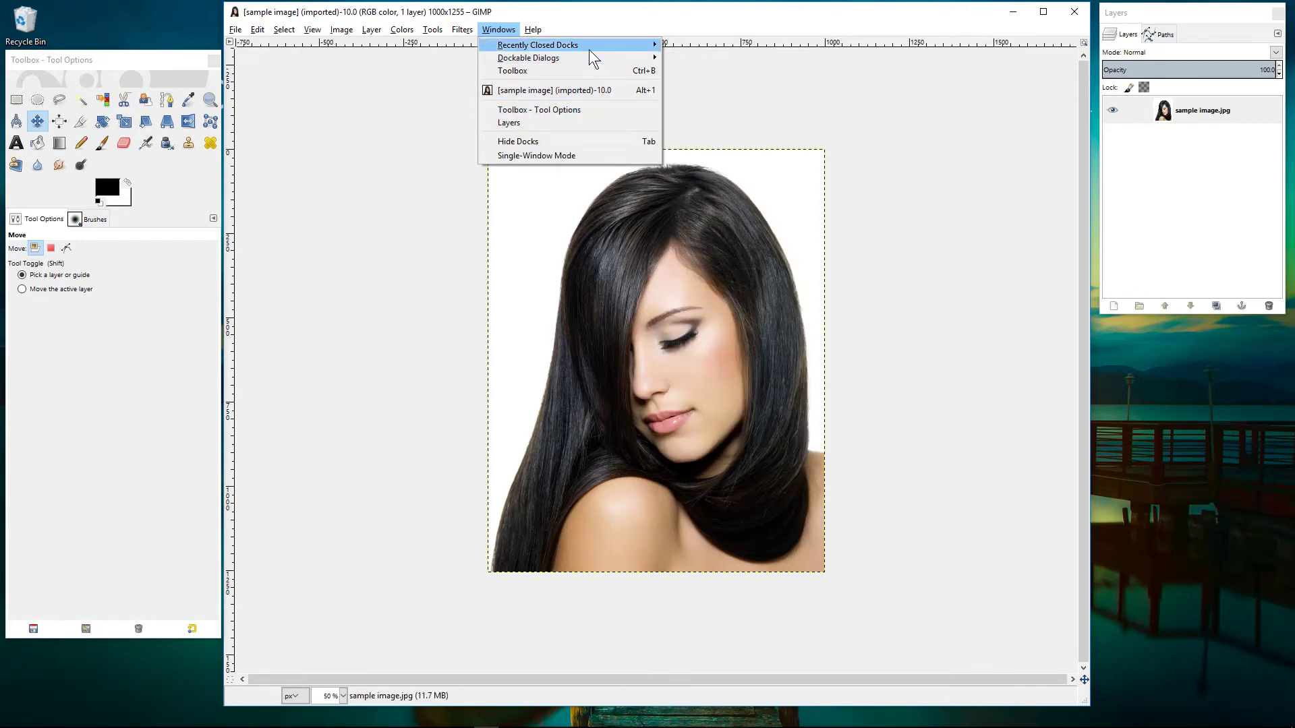
pyautogui.click(1147, 19)
pyautogui.click(1153, 15)
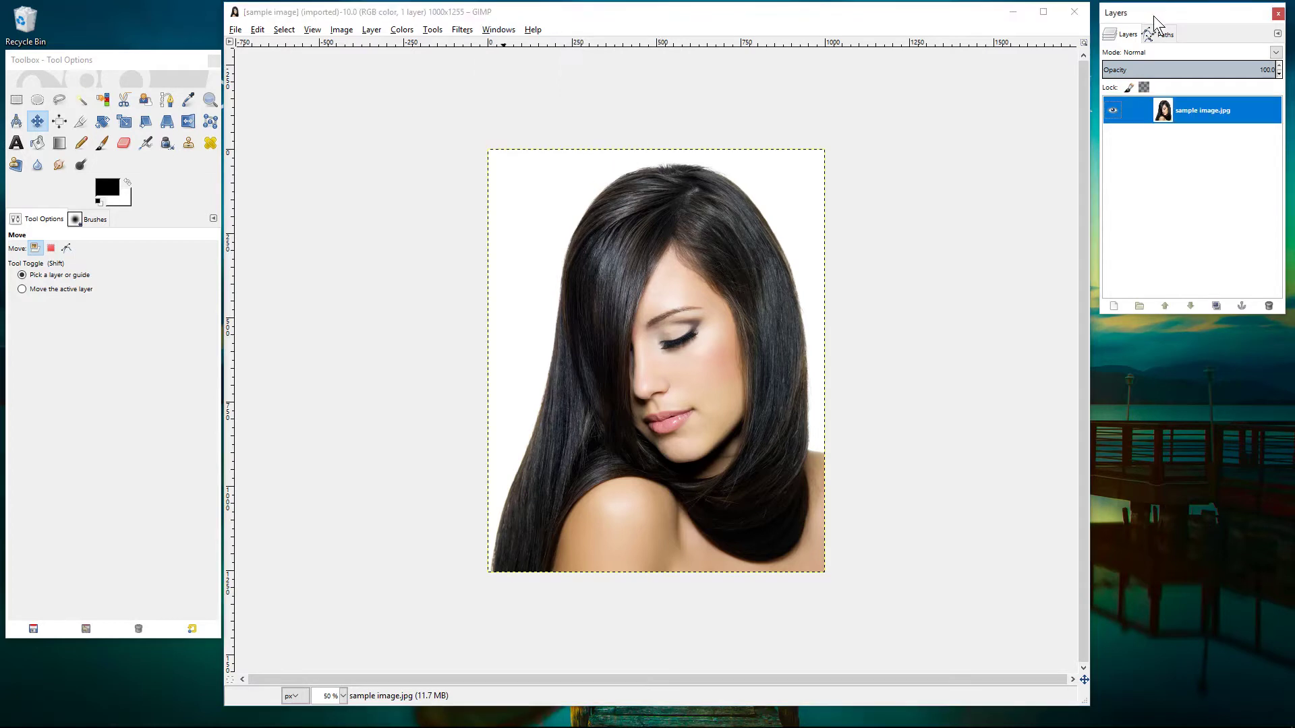
pyautogui.rightClick(1176, 108)
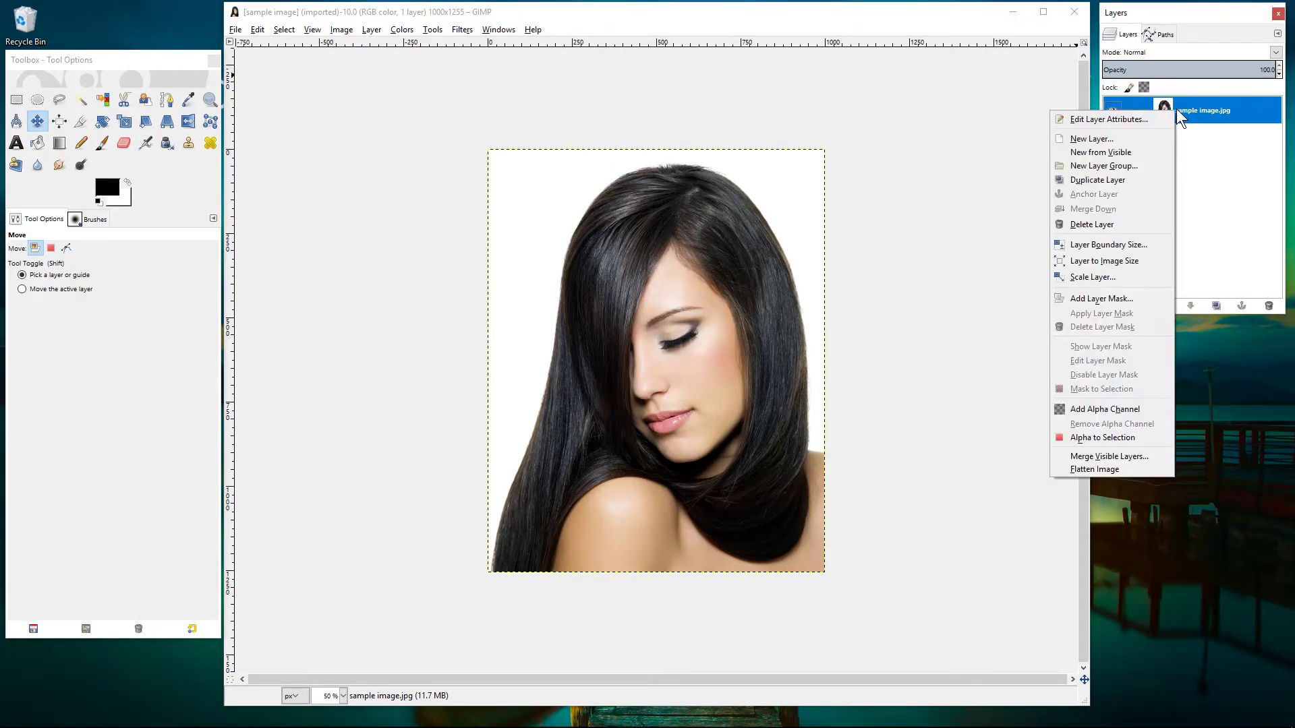
pyautogui.click(1085, 180)
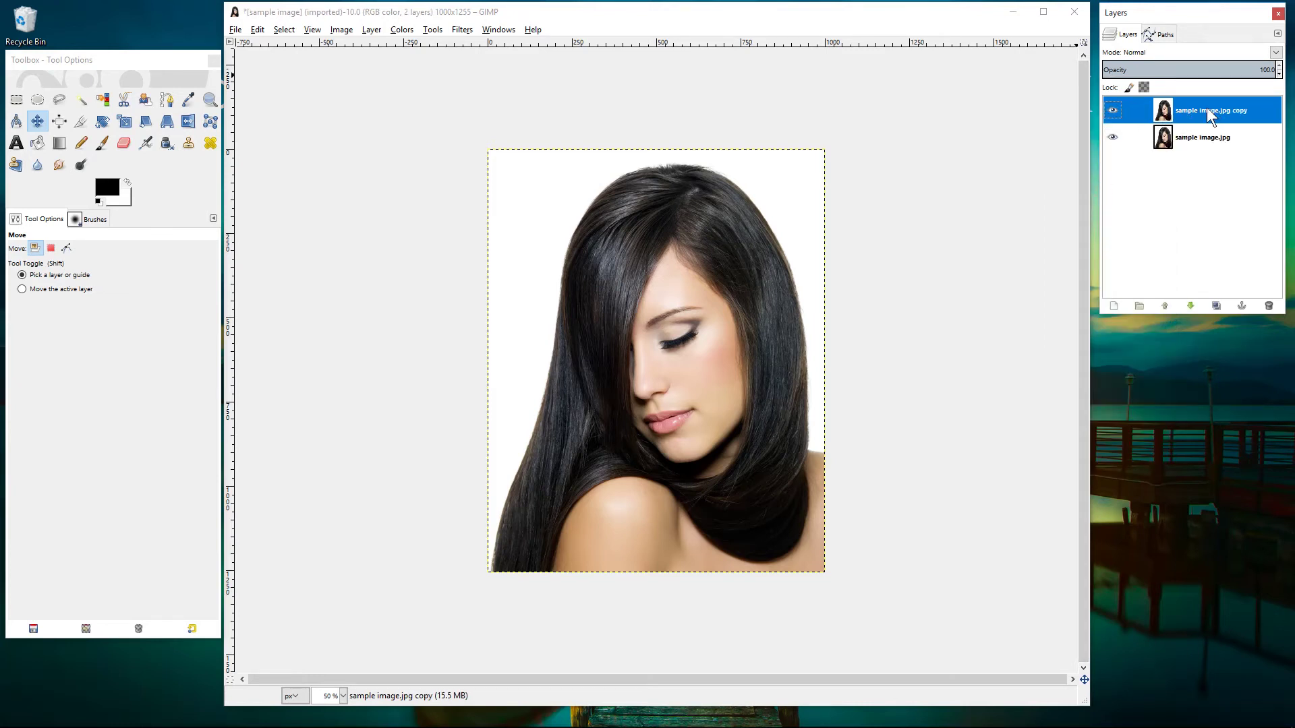
# - Desaturate the sample image.jpg copy layer to grayscale
pyautogui.click(402, 30)
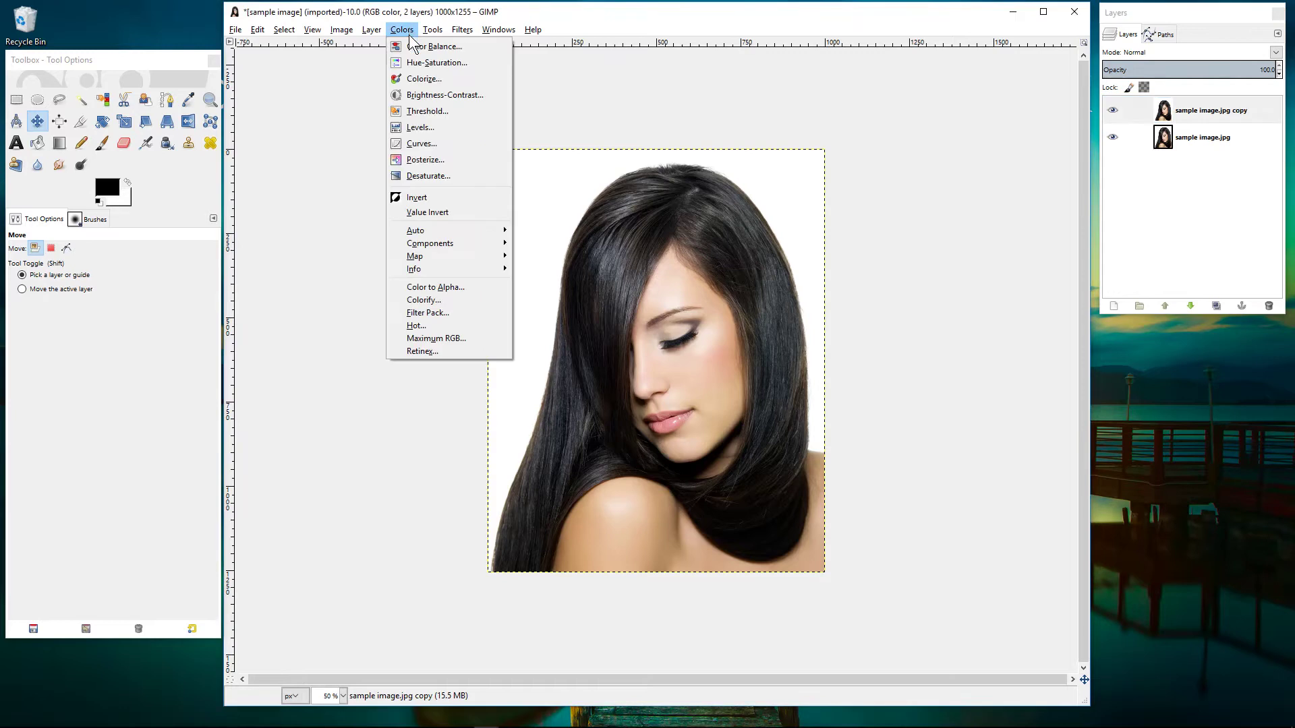
pyautogui.click(434, 176)
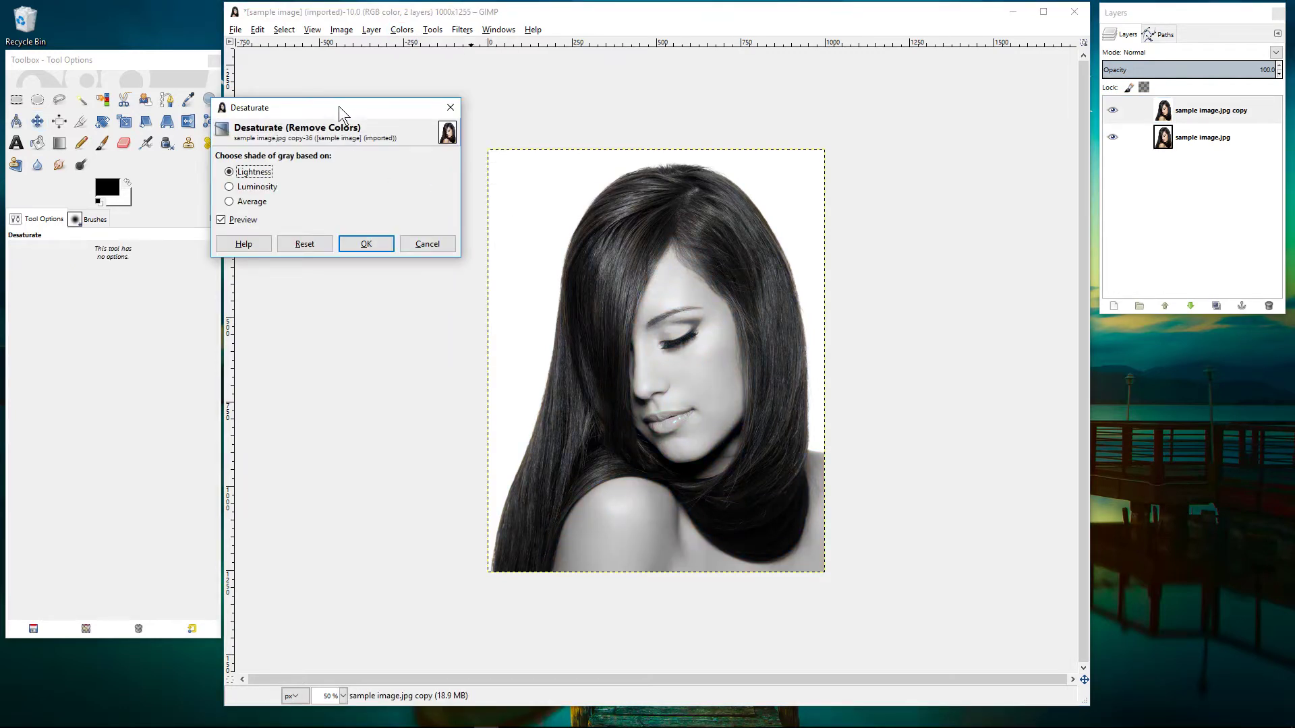
pyautogui.moveTo(338, 107); pyautogui.dragTo(379, 77)
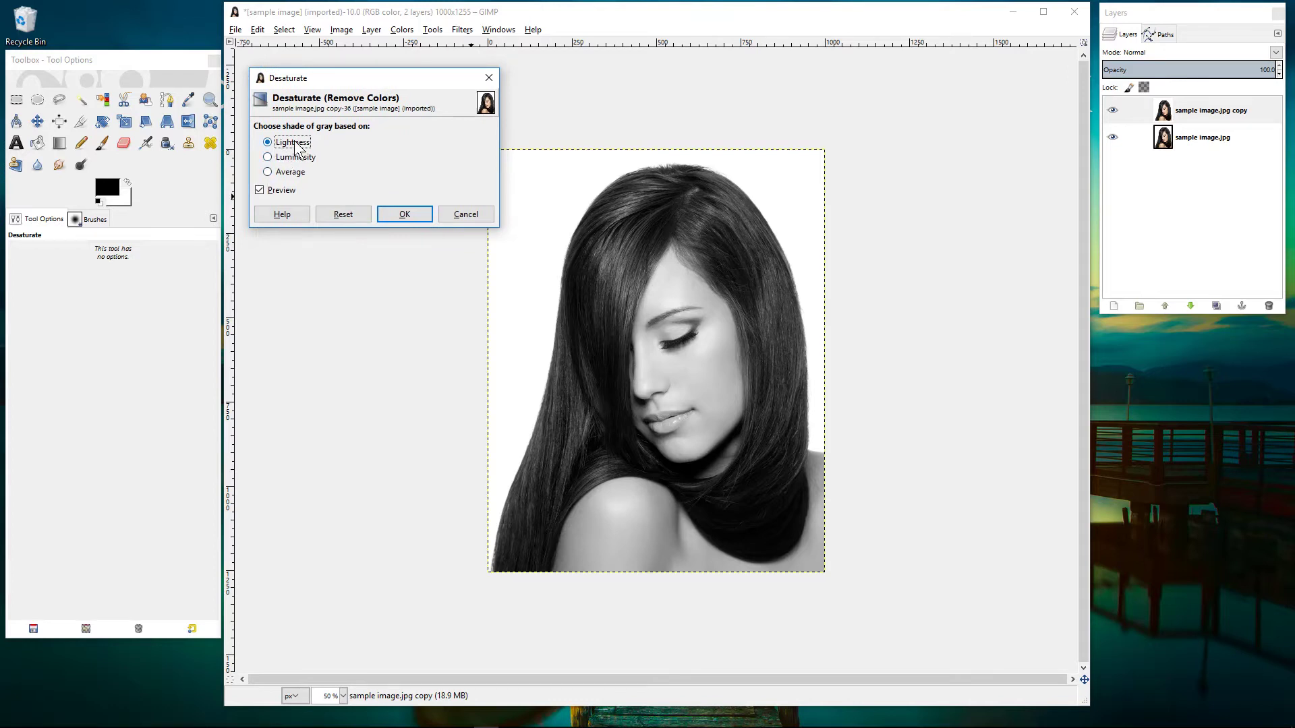
pyautogui.click(400, 213)
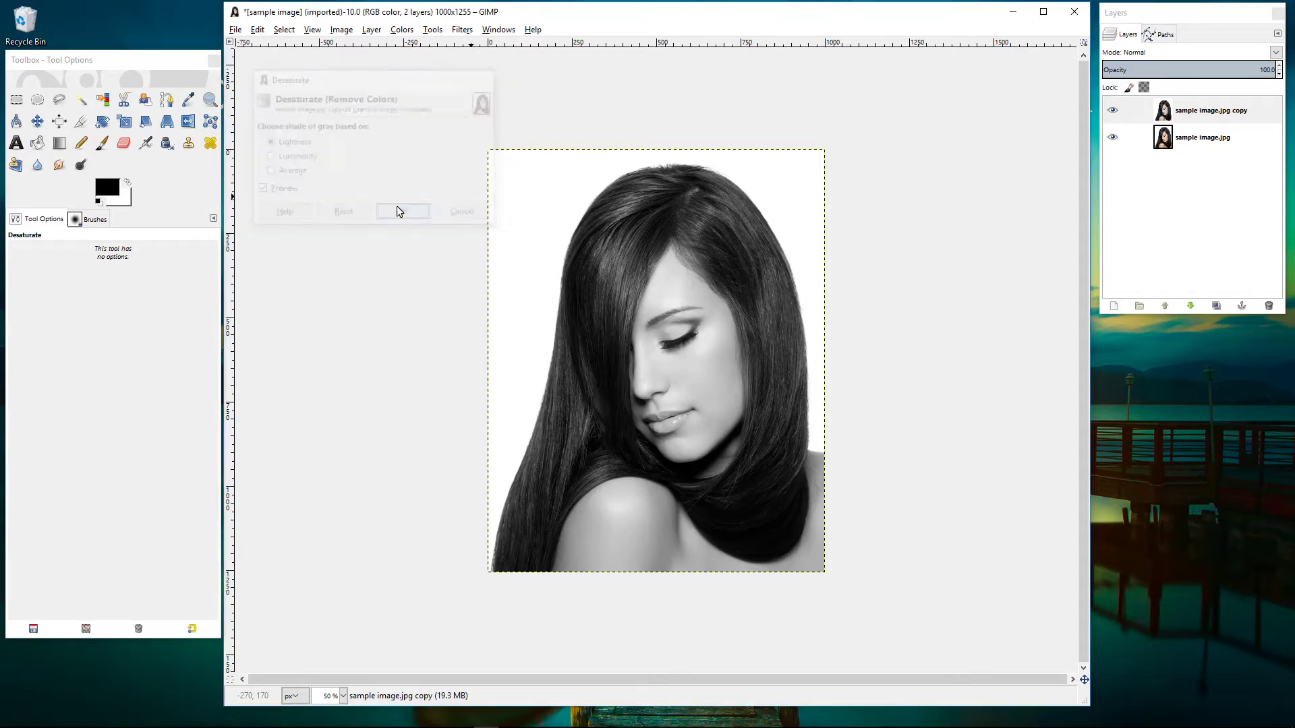
# - Desaturate the original sample image.jpg layer to grayscale as well
pyautogui.click(1204, 139)
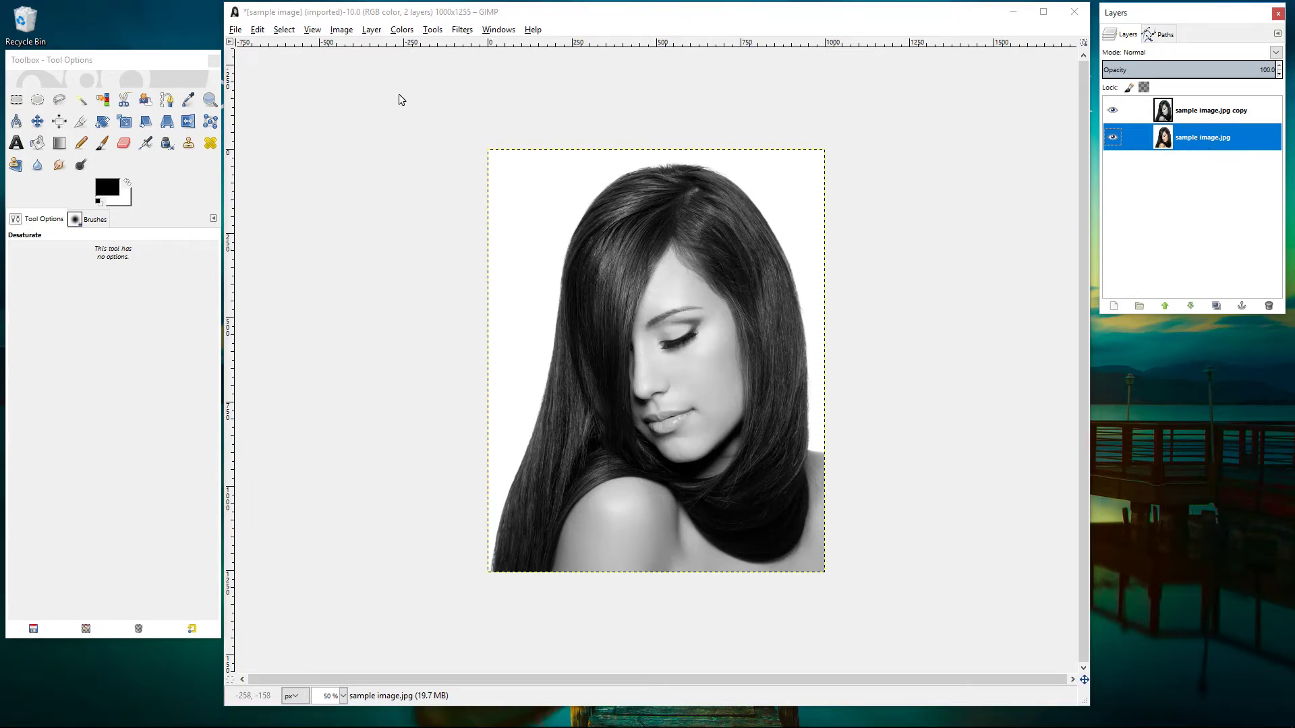
pyautogui.click(405, 31)
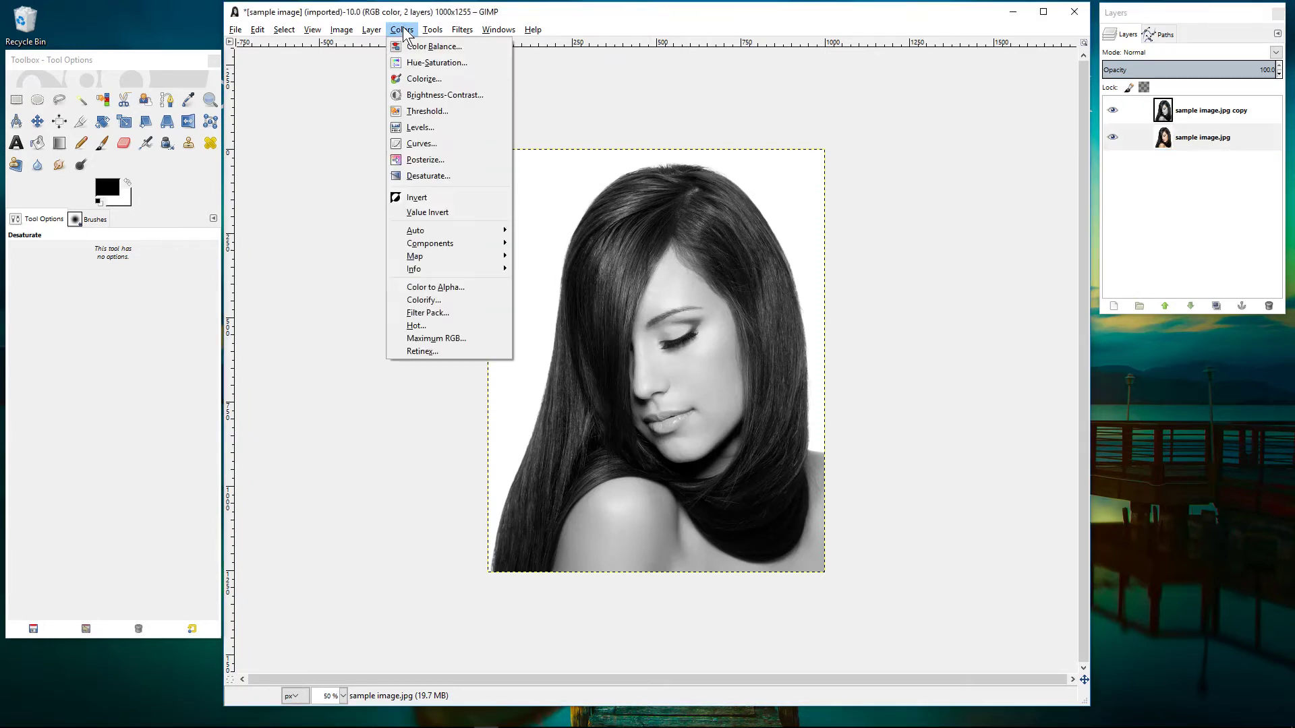
pyautogui.click(419, 176)
pyautogui.moveTo(370, 81); pyautogui.dragTo(316, 102)
pyautogui.click(348, 233)
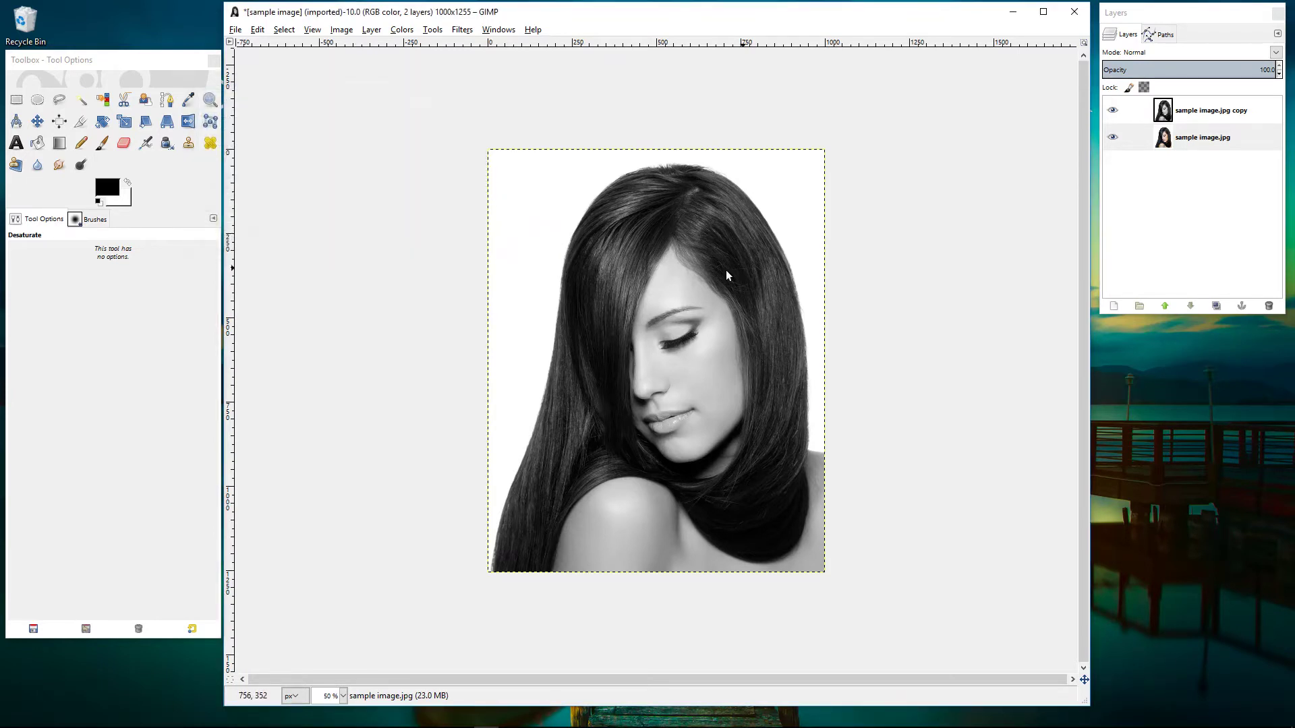
# - Invert the colours of the sample image.jpg copy layer into a negative
pyautogui.click(1192, 115)
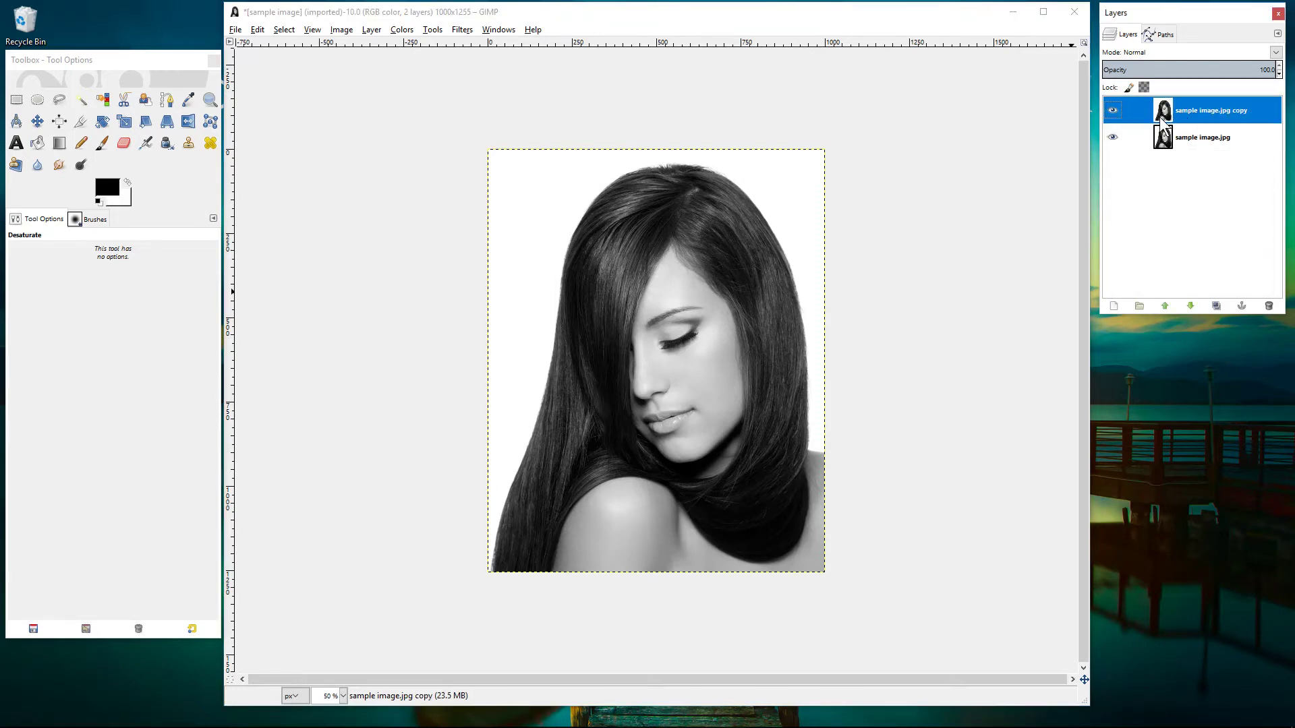
pyautogui.click(402, 30)
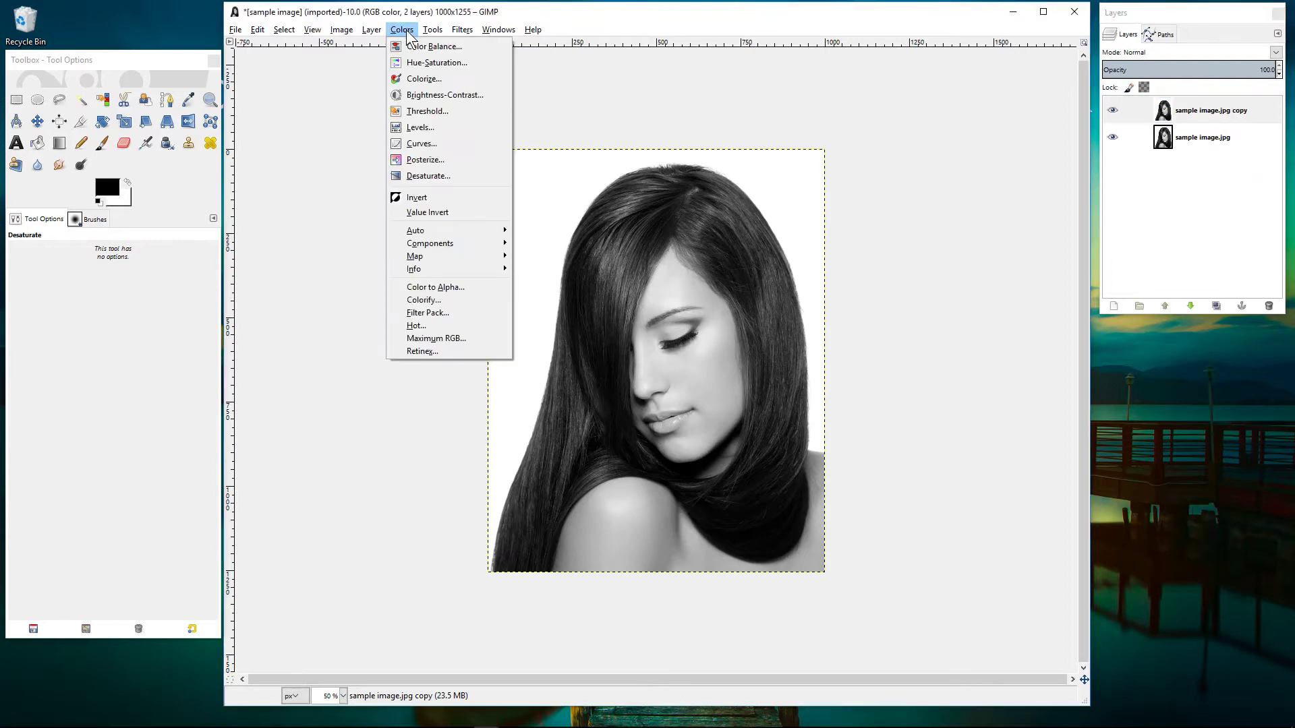
pyautogui.click(416, 197)
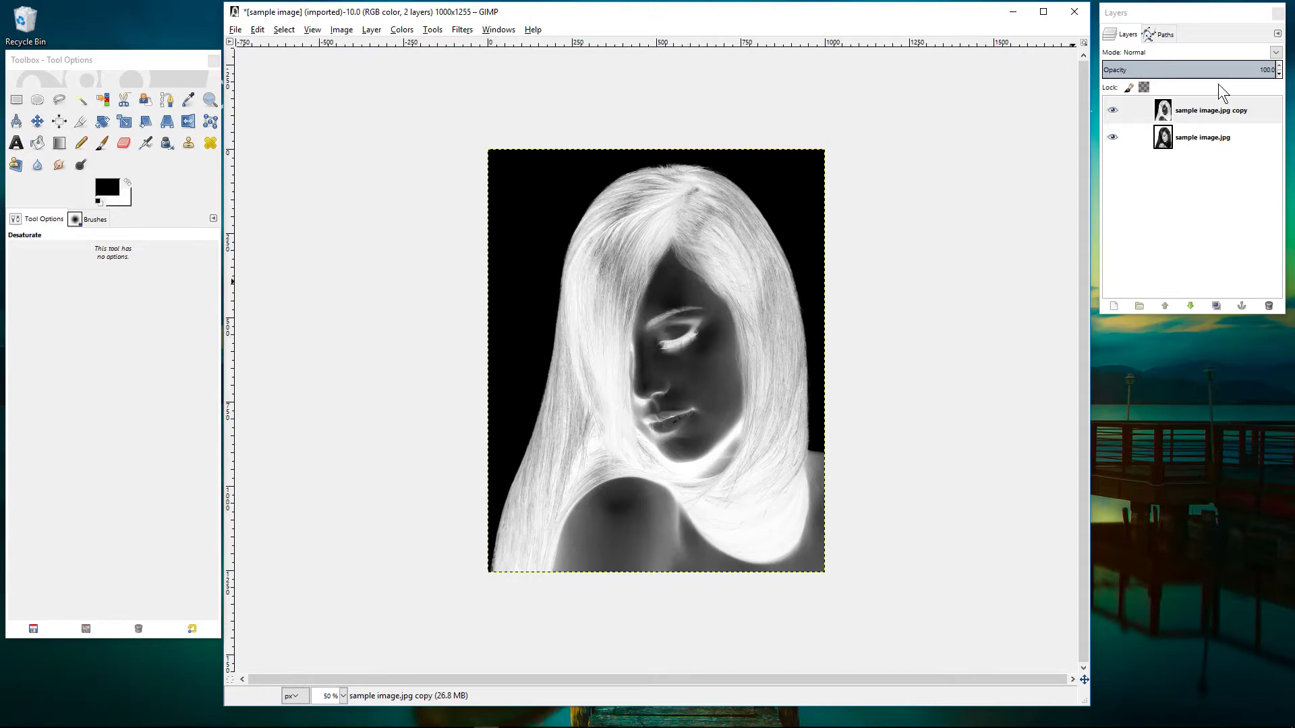
# - Set the copy layer's blending mode to Dodge
pyautogui.click(1121, 53)
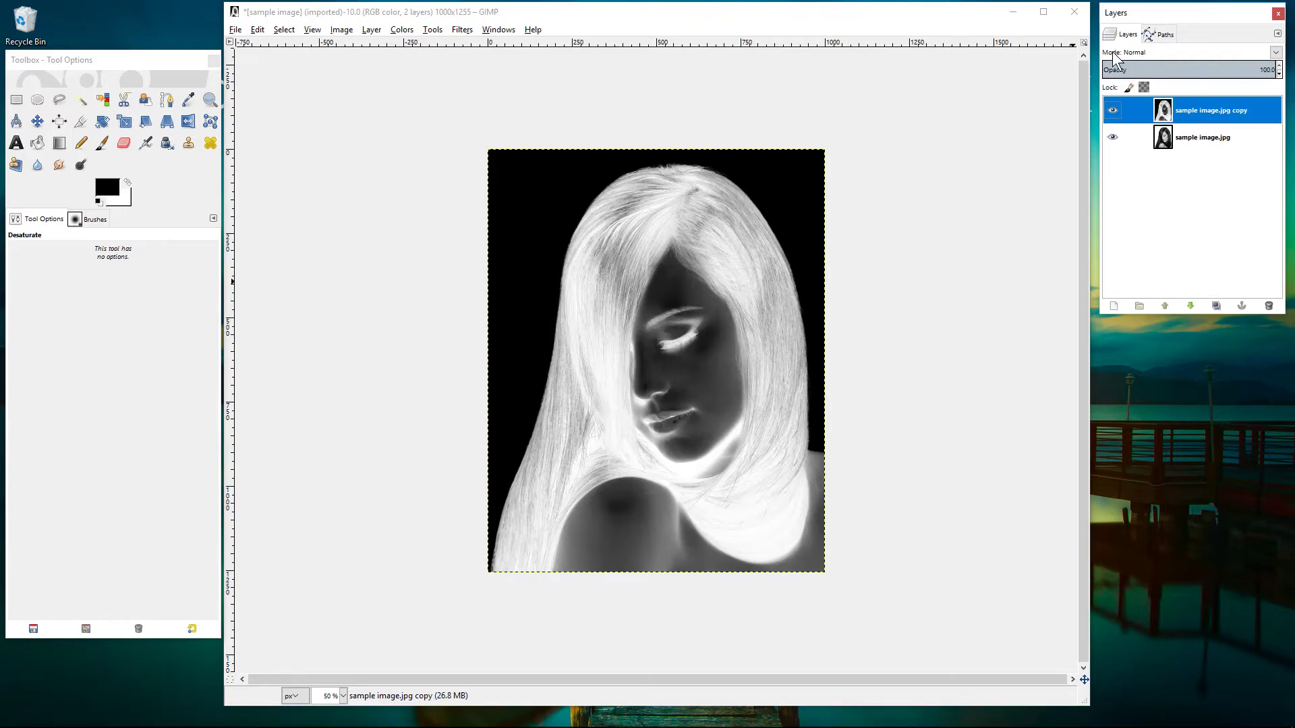
pyautogui.click(1276, 54)
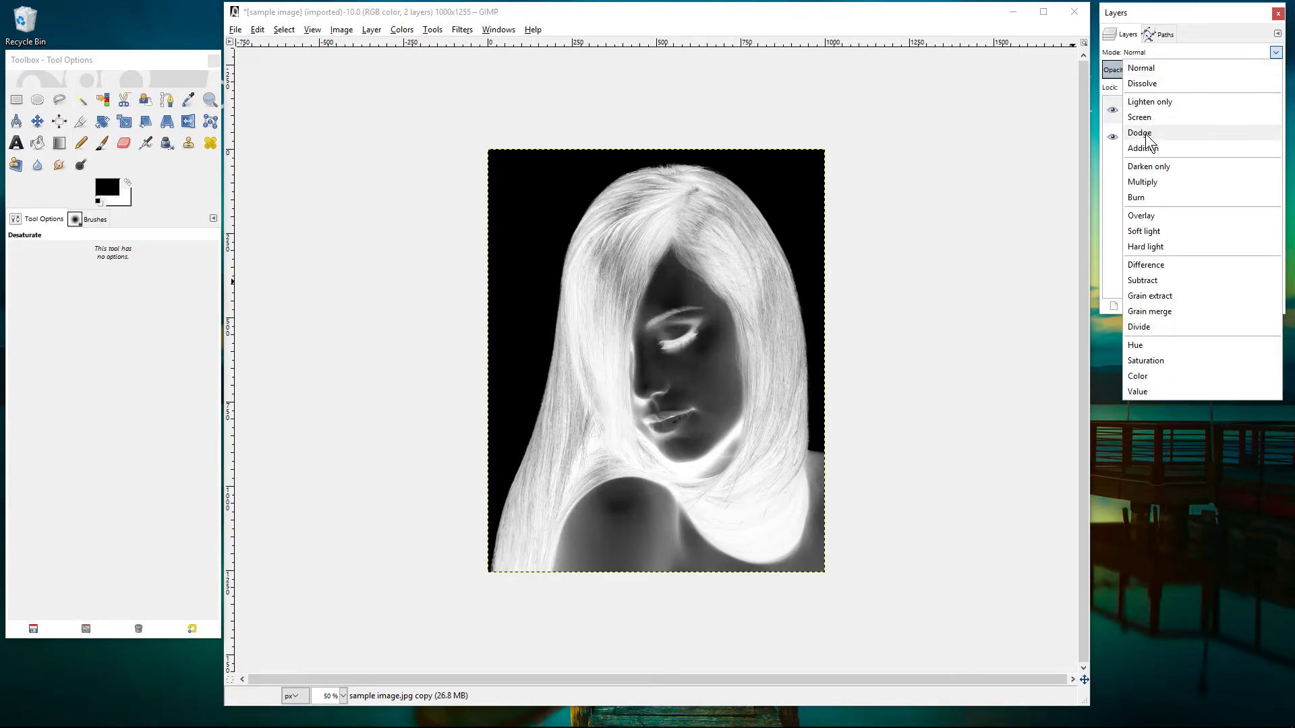
pyautogui.click(1146, 133)
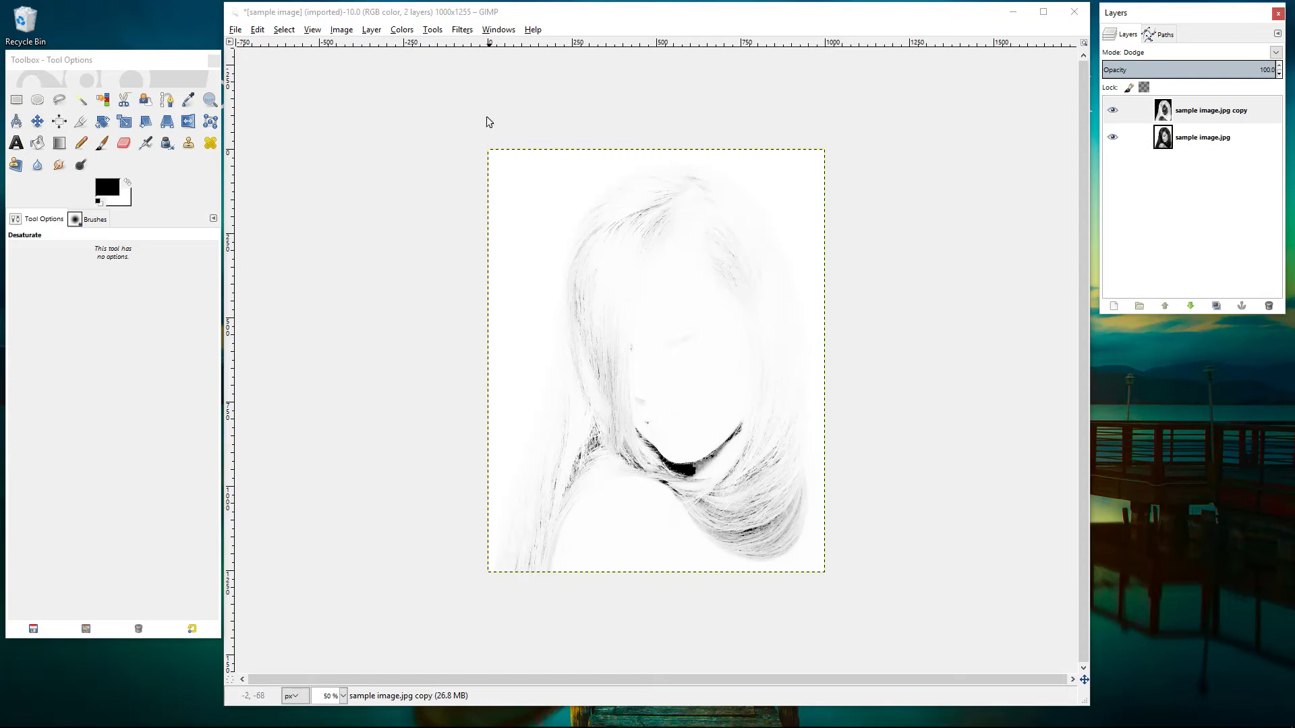
# - Apply a Gaussian Blur of 40 px horizontal and vertical to the Dodge copy layer
pyautogui.click(464, 30)
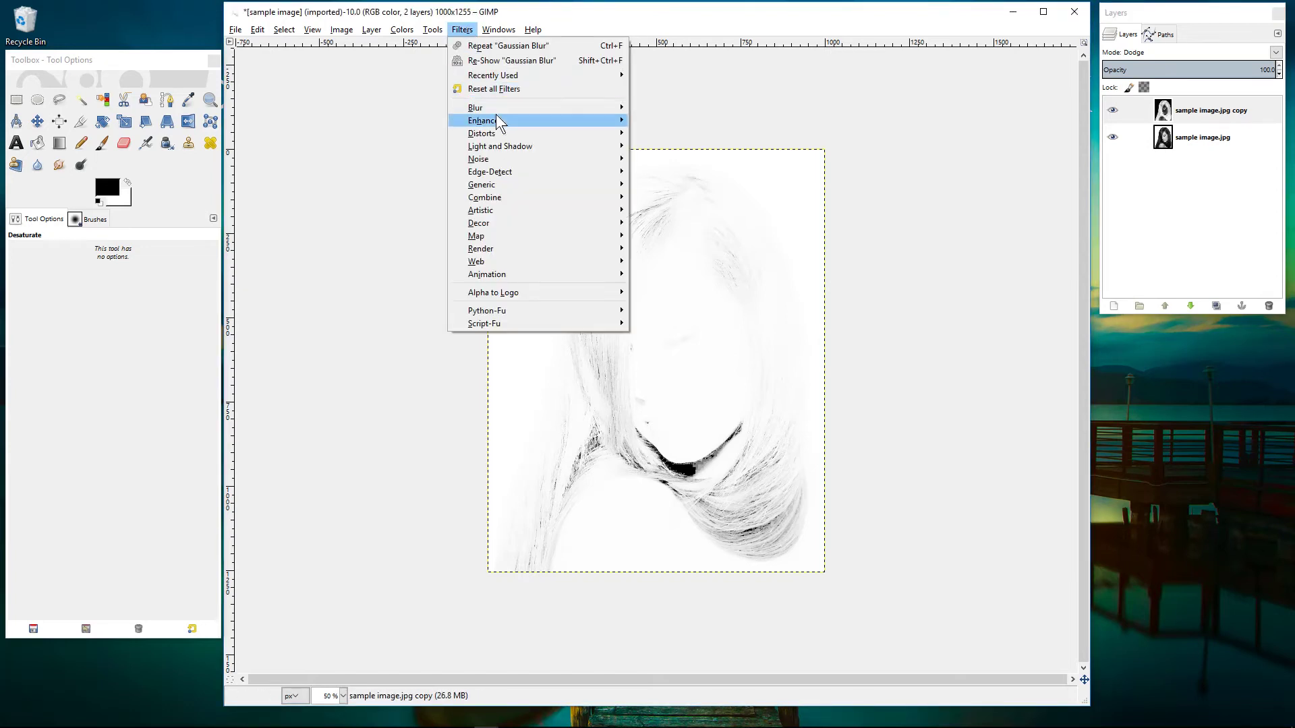
pyautogui.moveTo(496, 109)
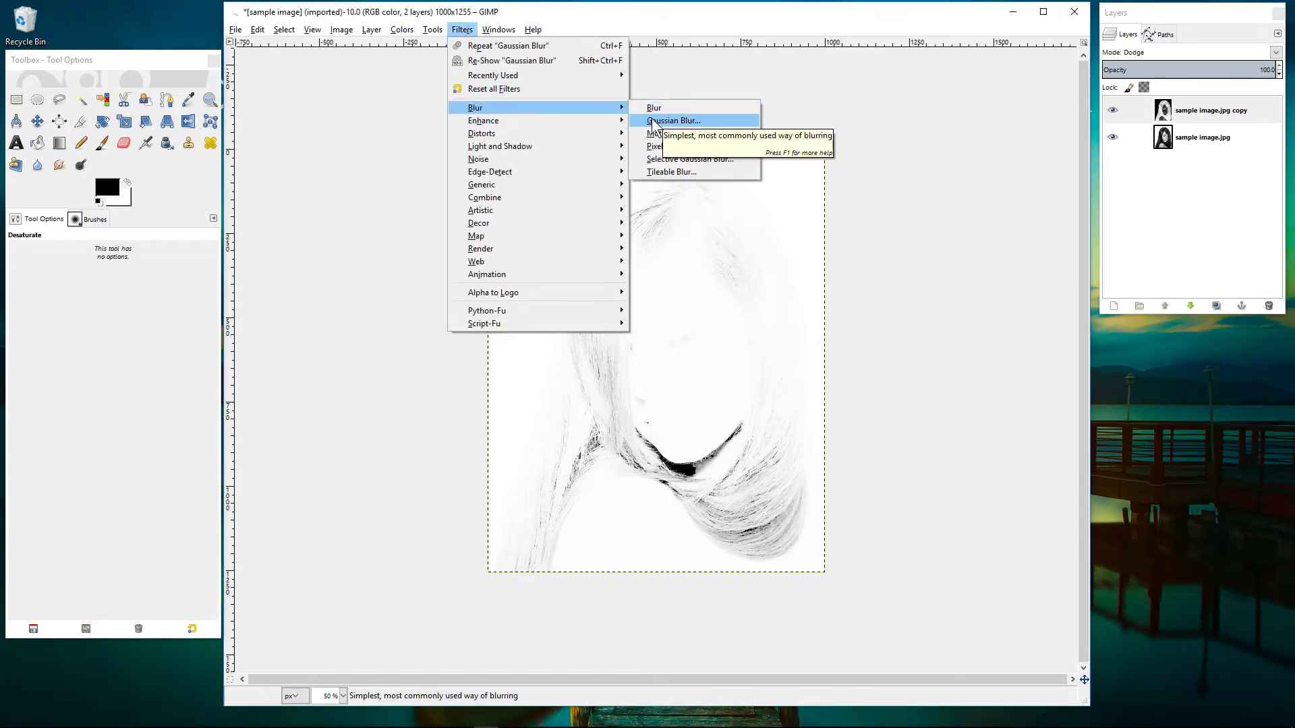
pyautogui.click(651, 121)
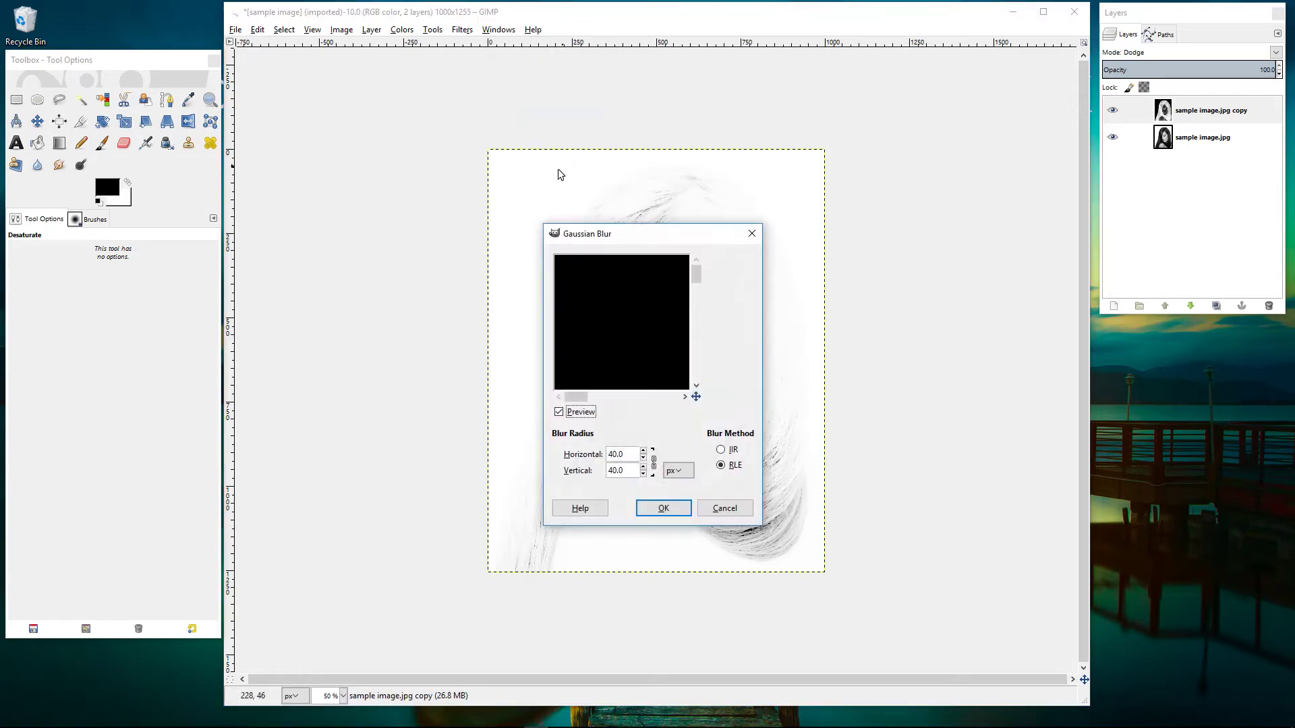
pyautogui.moveTo(631, 237); pyautogui.dragTo(309, 134)
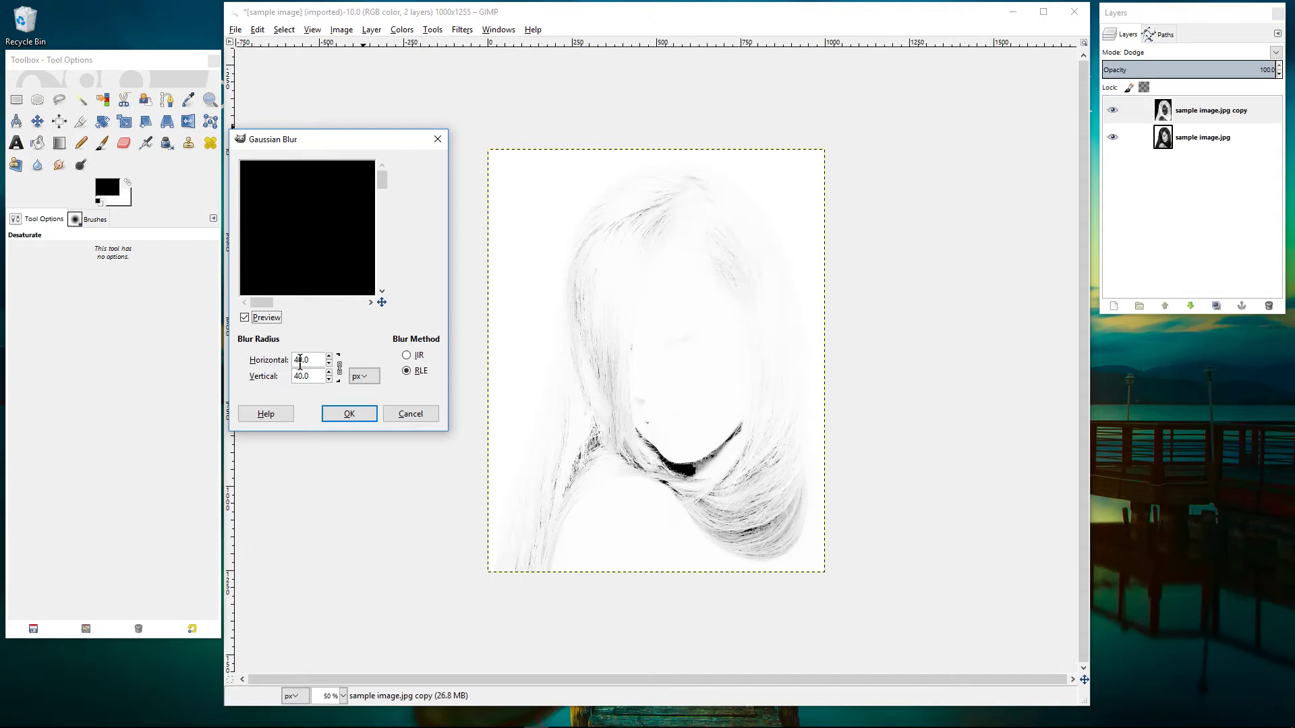
pyautogui.moveTo(329, 144); pyautogui.dragTo(348, 114)
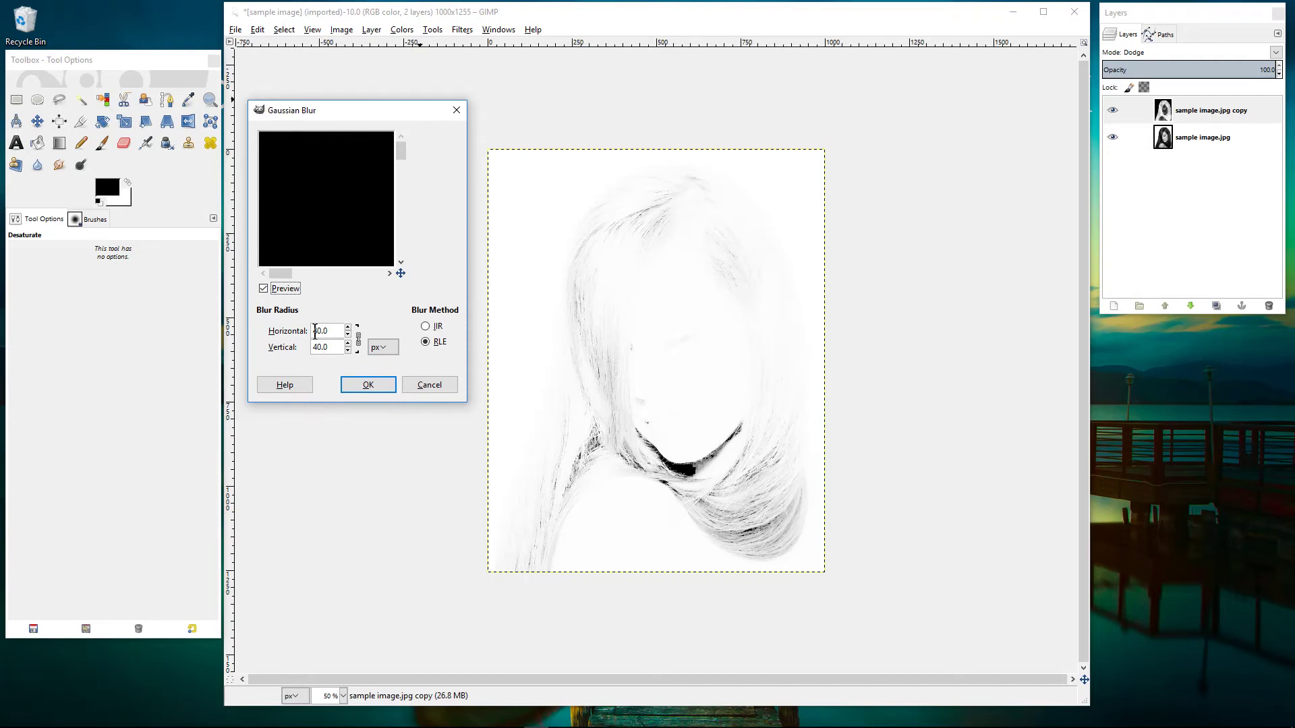
pyautogui.click(360, 388)
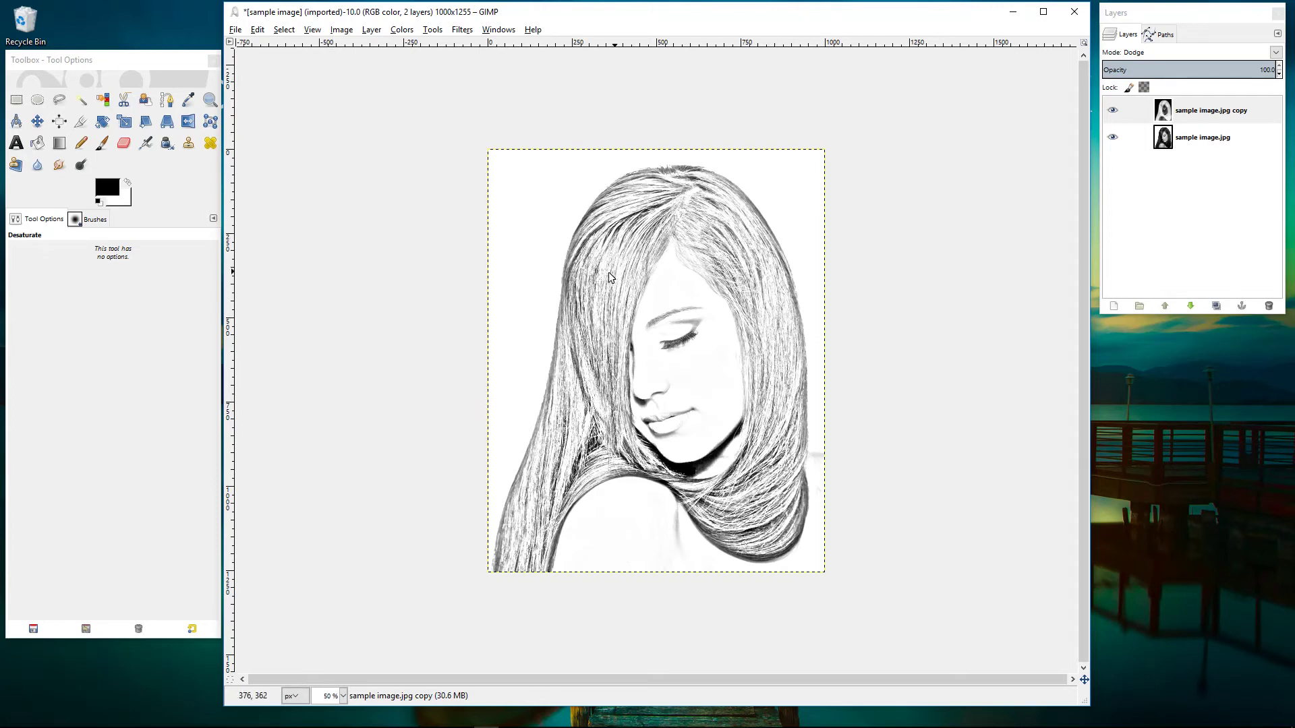
# - Flatten the image so both layers merge into one sample image.jpg layer
pyautogui.click(341, 30)
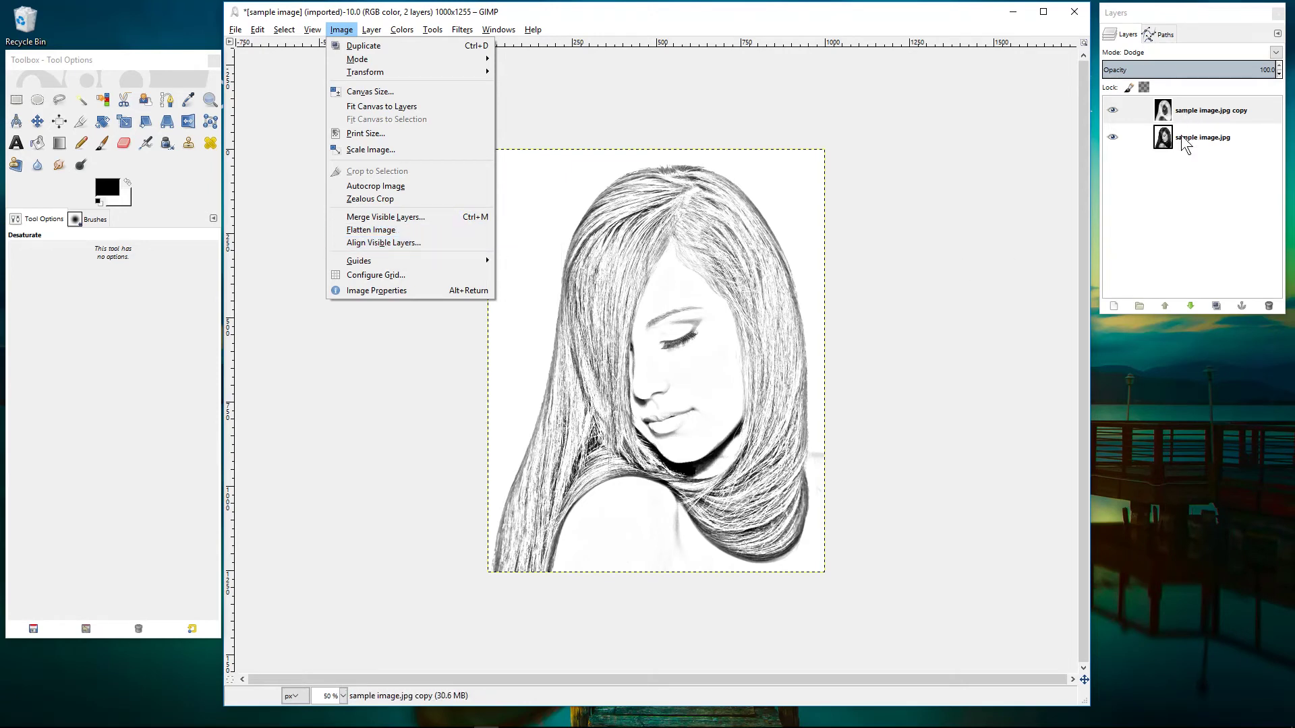
pyautogui.click(383, 230)
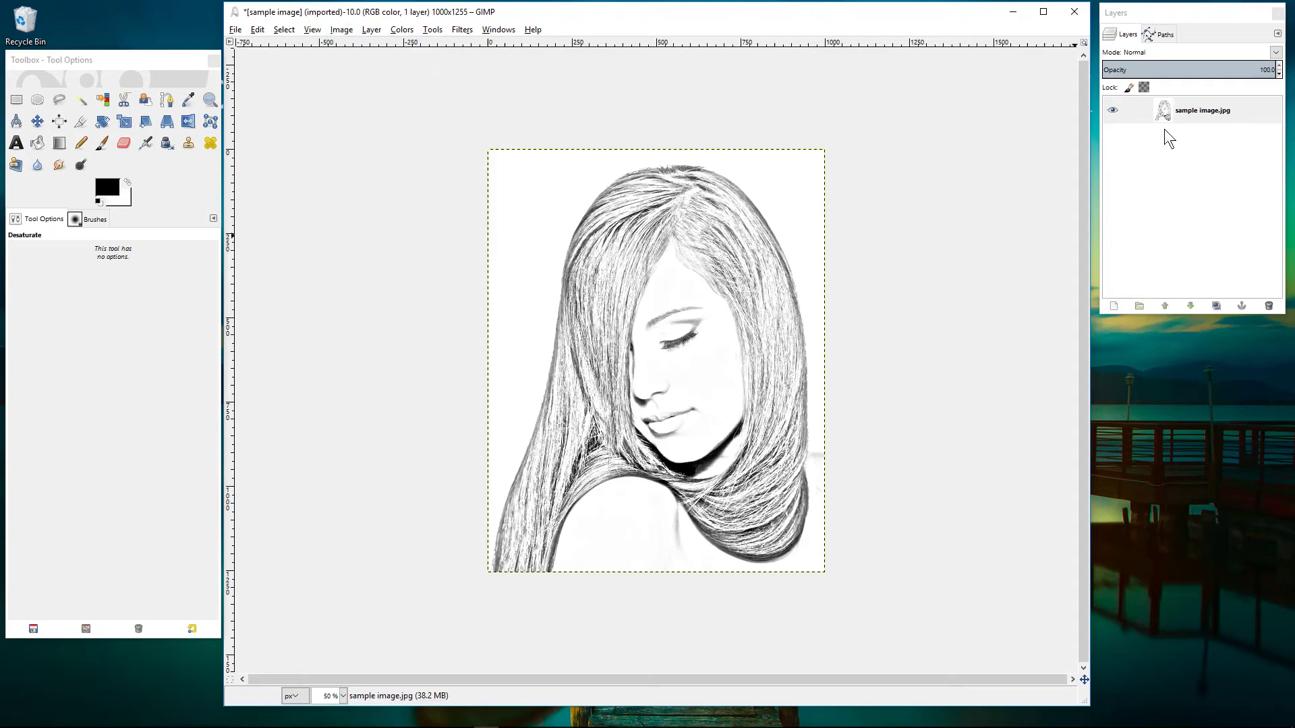
pyautogui.click(1178, 113)
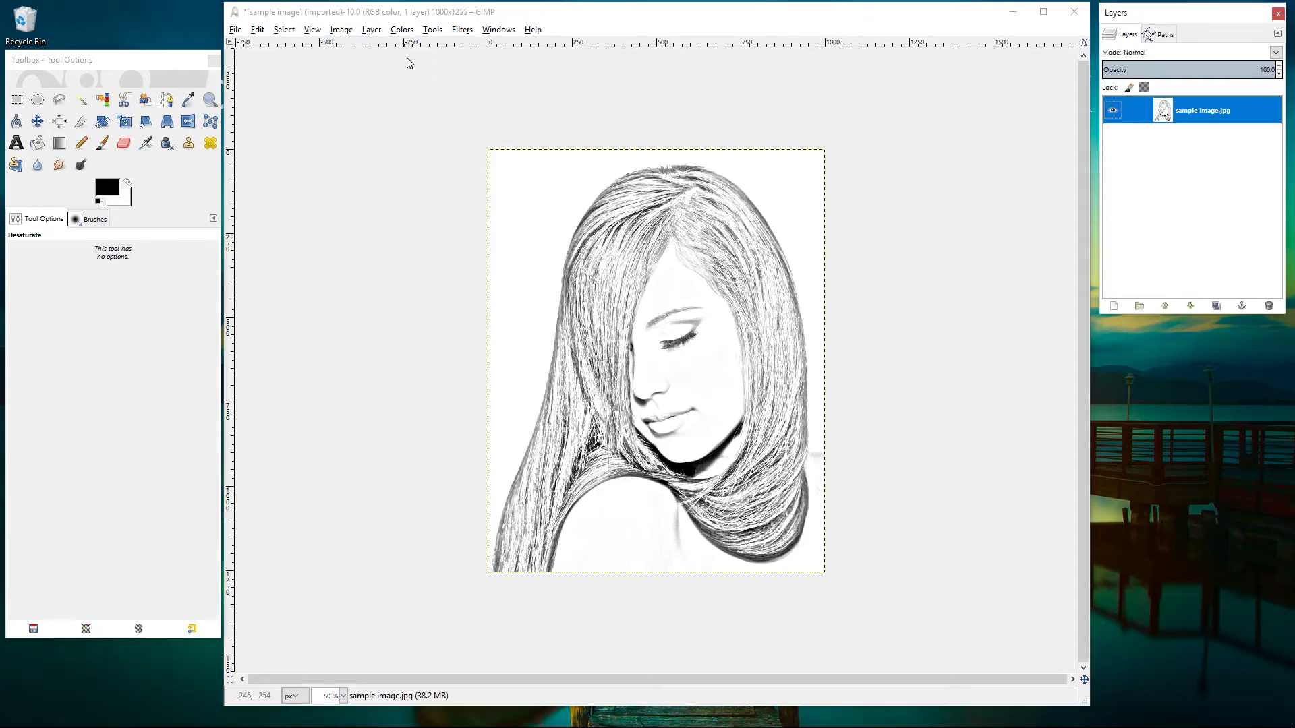
# - Darken the sketch with Levels by setting the midtone gamma to 0.50
pyautogui.click(402, 30)
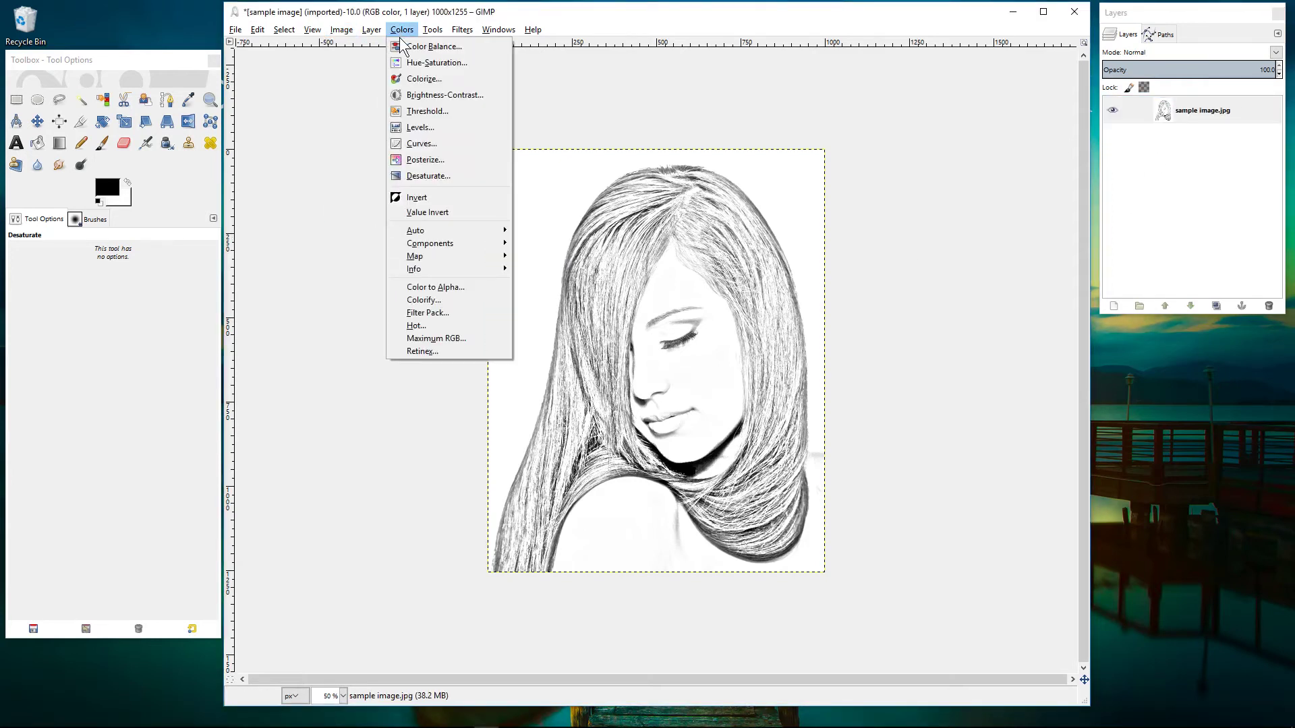
pyautogui.click(421, 128)
pyautogui.moveTo(290, 111); pyautogui.dragTo(304, 78)
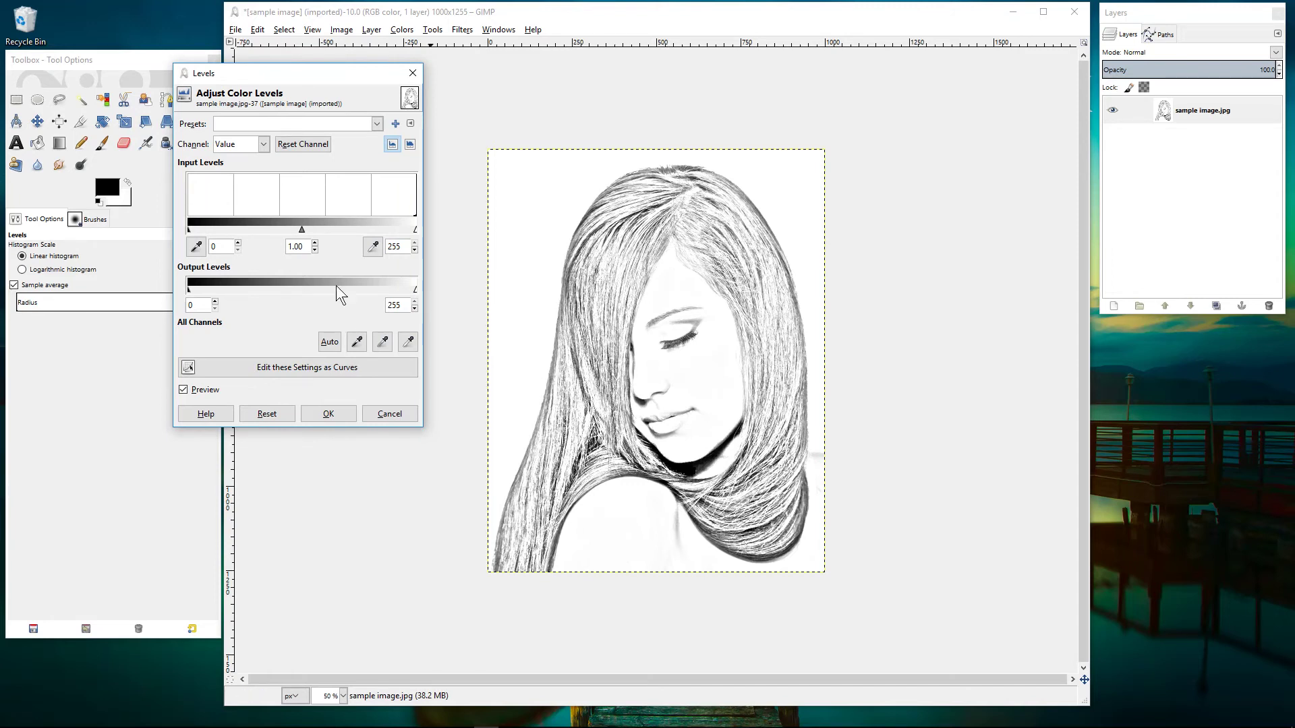
pyautogui.moveTo(300, 229); pyautogui.dragTo(336, 233)
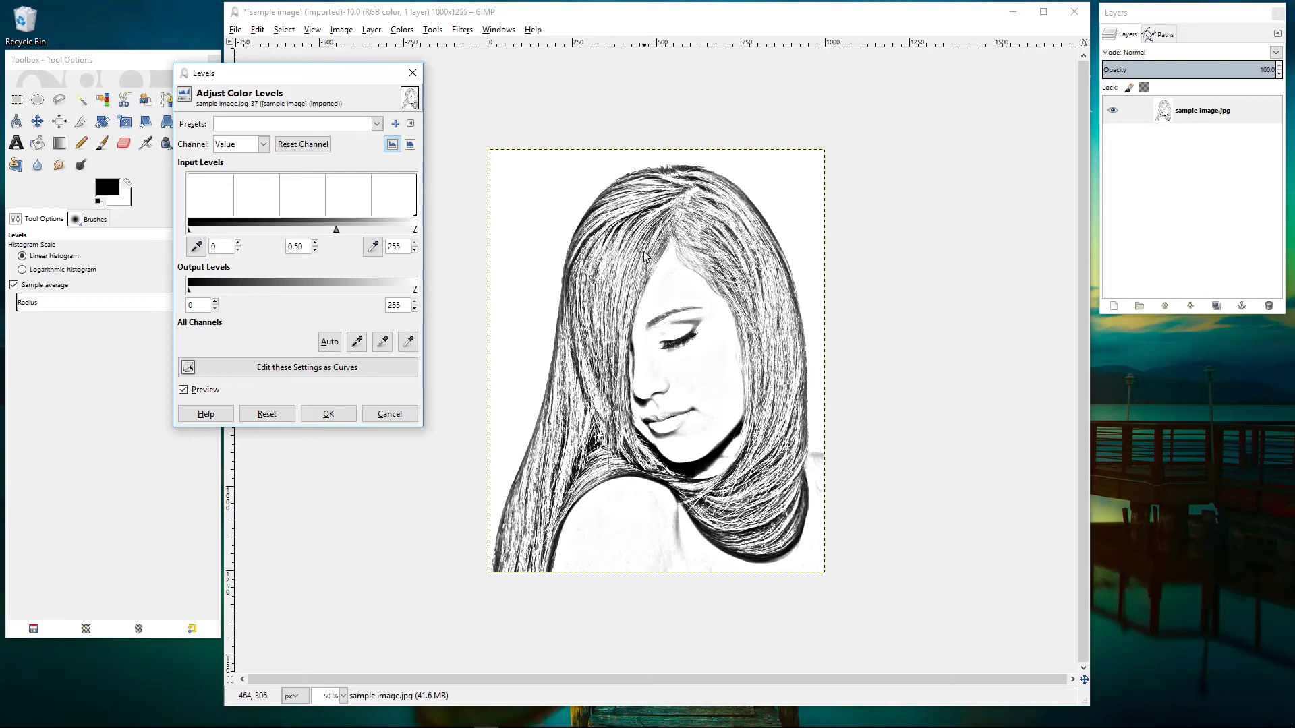
pyautogui.moveTo(311, 74); pyautogui.dragTo(320, 106)
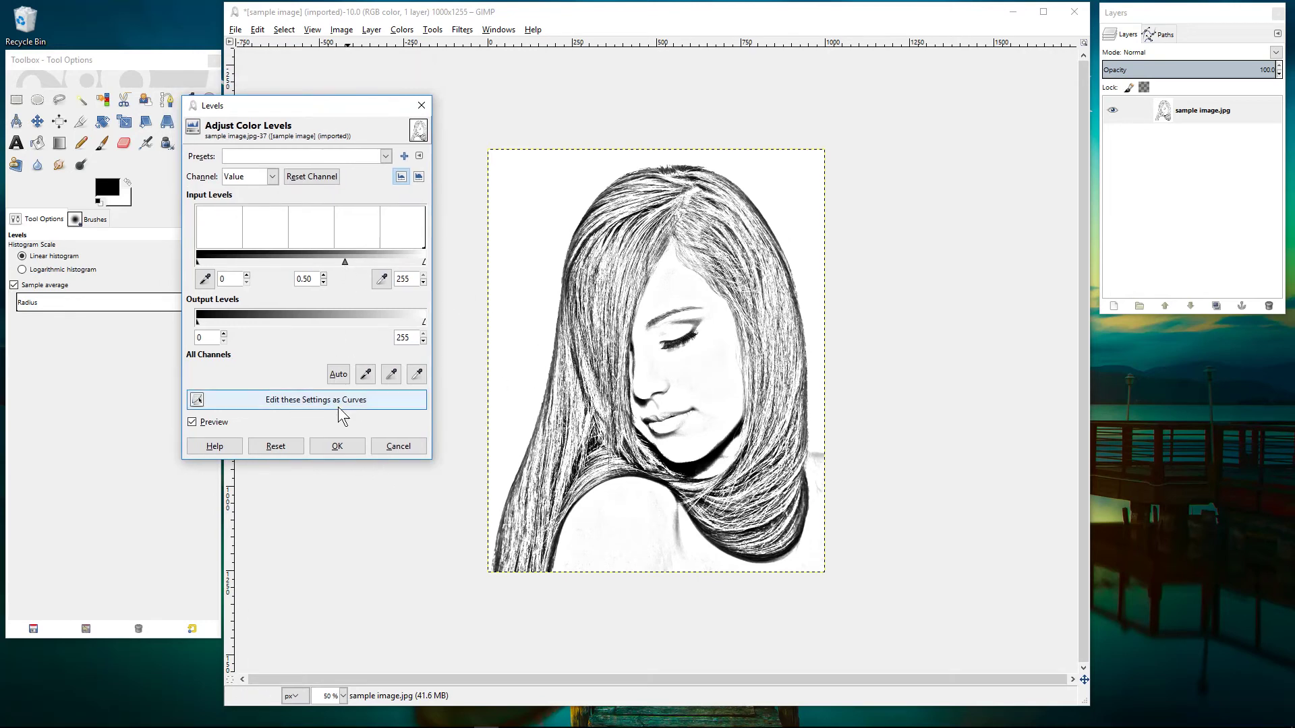
pyautogui.click(337, 446)
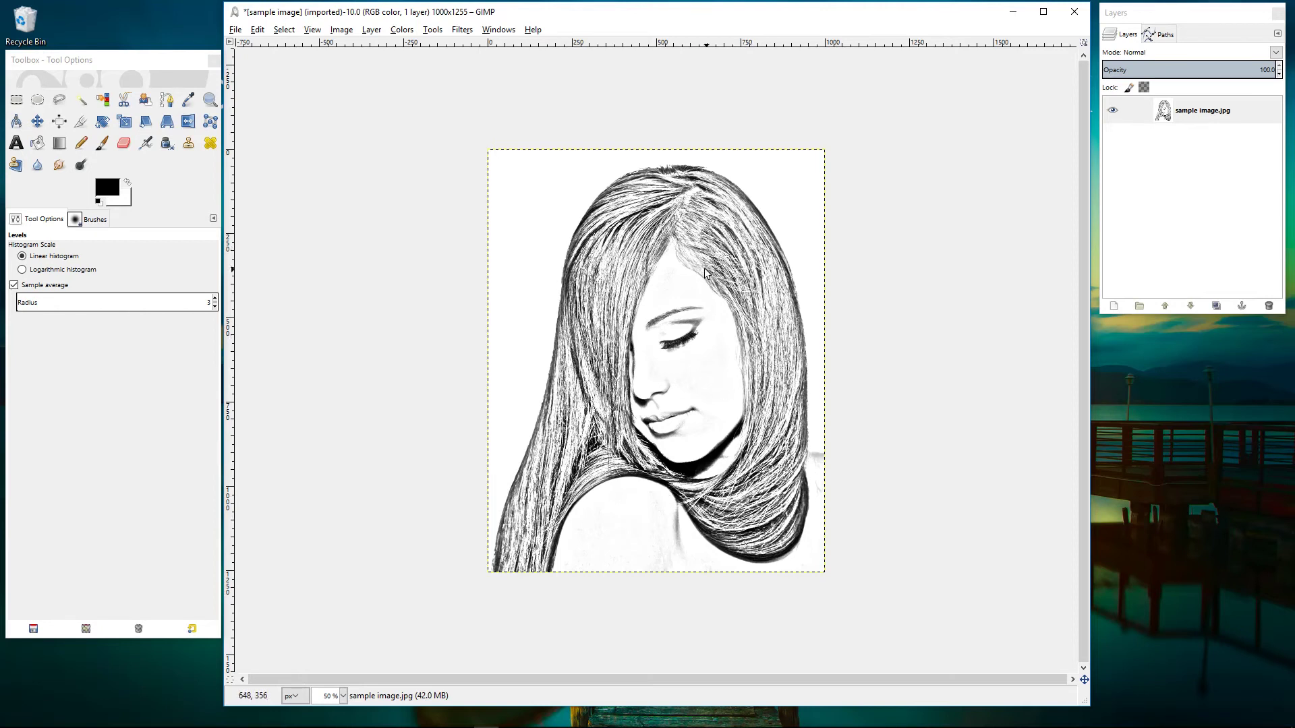
# - Colorize the sketch with Hue 250, Saturation 26 and Lightness 0
pyautogui.click(432, 30)
pyautogui.press('Escape')
pyautogui.click(405, 33)
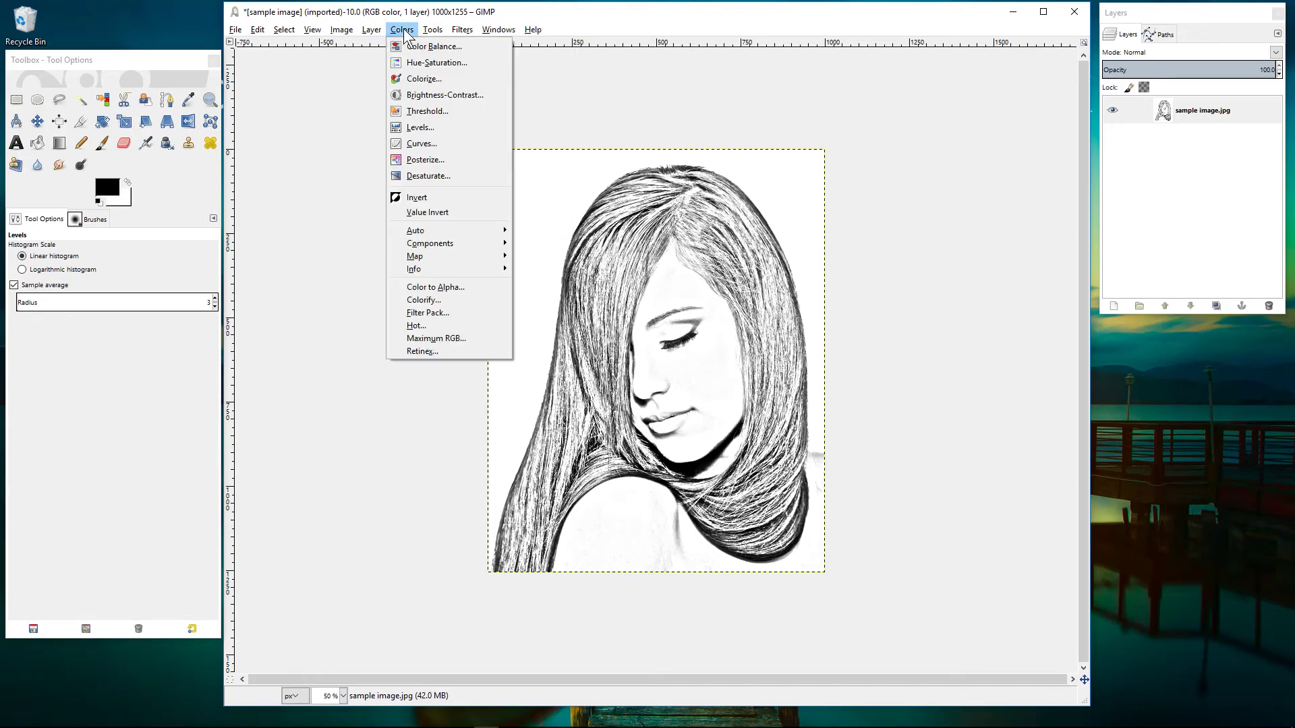
pyautogui.click(419, 81)
pyautogui.moveTo(345, 58); pyautogui.dragTo(330, 130)
pyautogui.moveTo(321, 209); pyautogui.dragTo(287, 225)
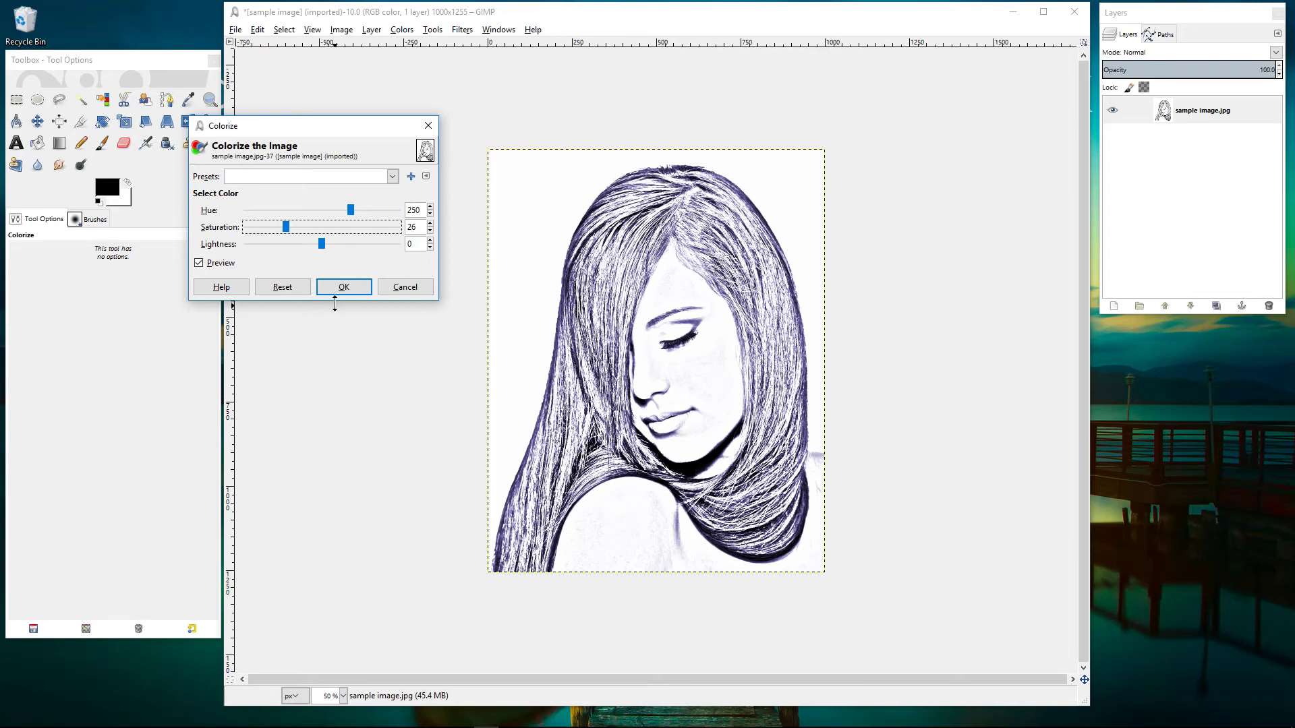
pyautogui.moveTo(345, 125); pyautogui.dragTo(354, 84)
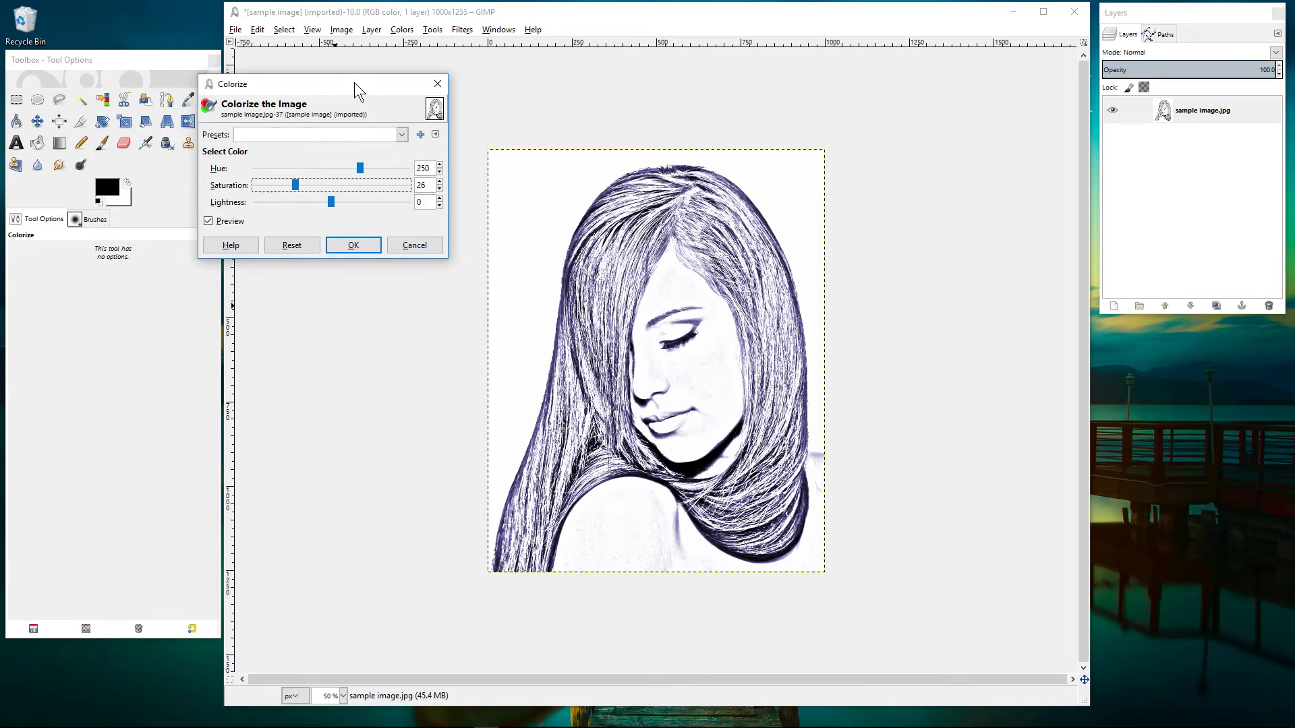
pyautogui.click(356, 241)
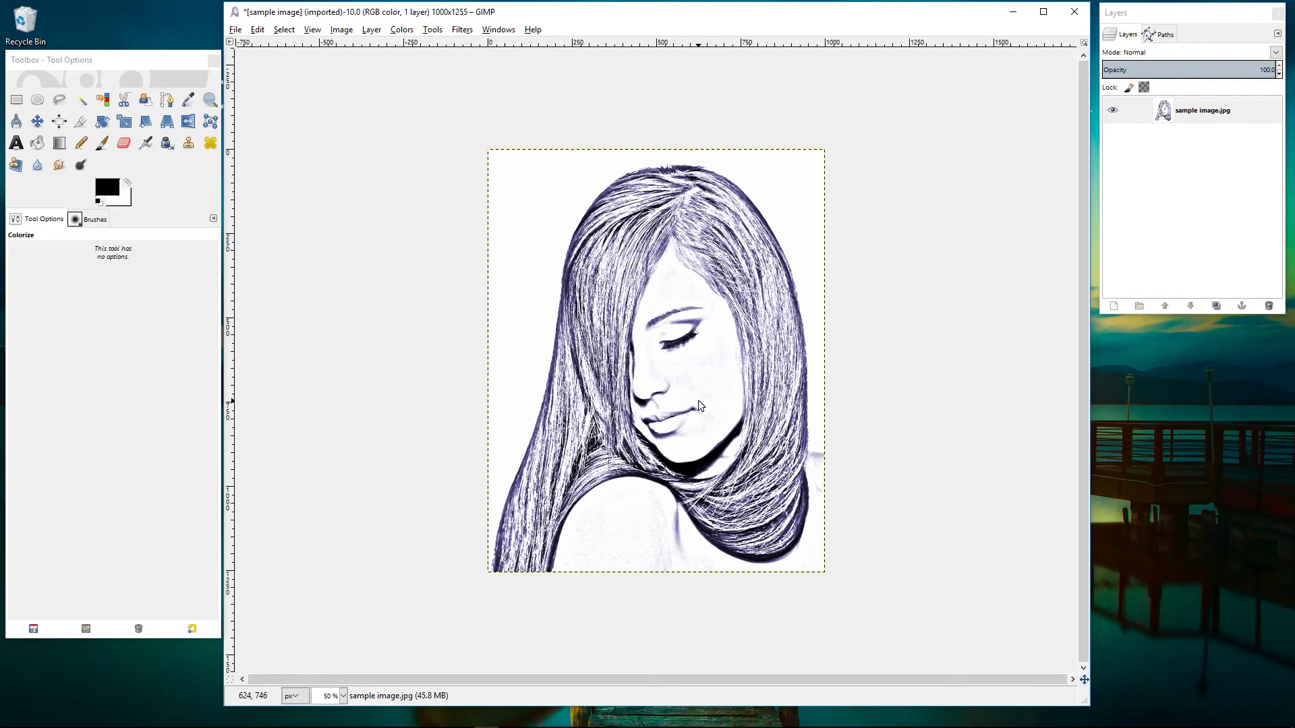
pyautogui.hotkey('ctrl', 'z')
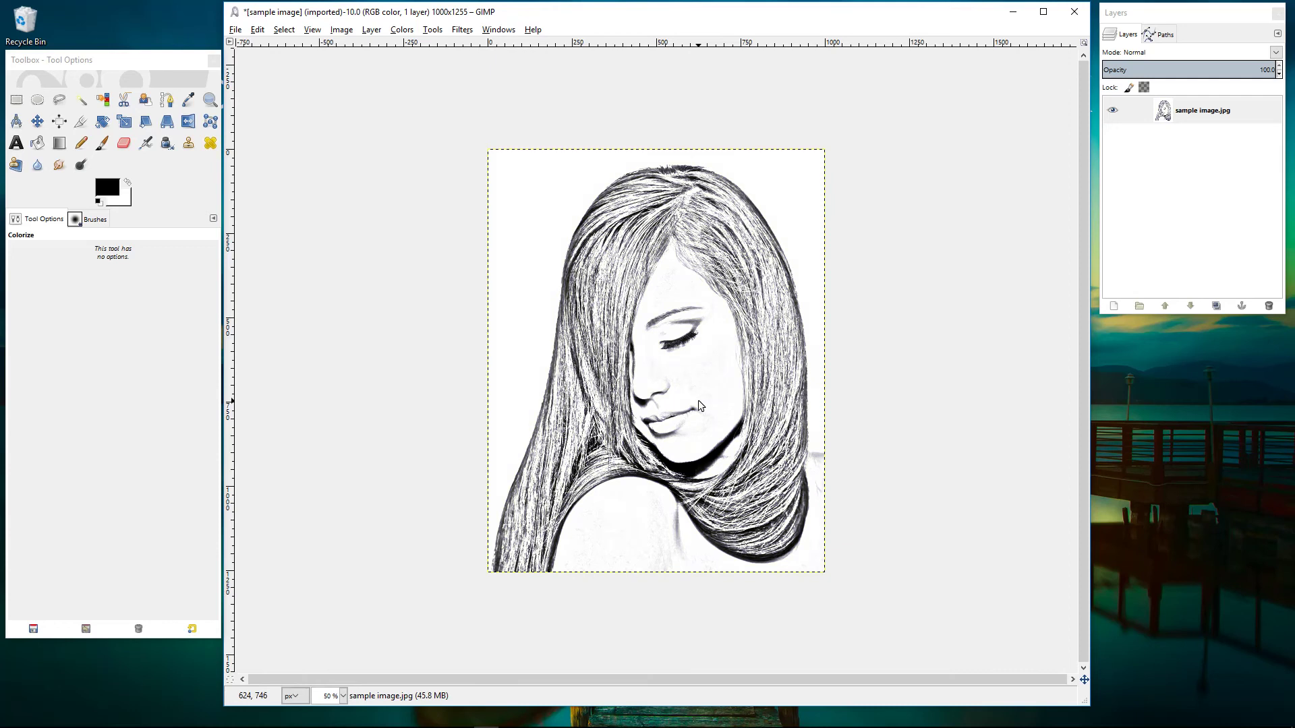
pyautogui.hotkey('ctrl', 'y')
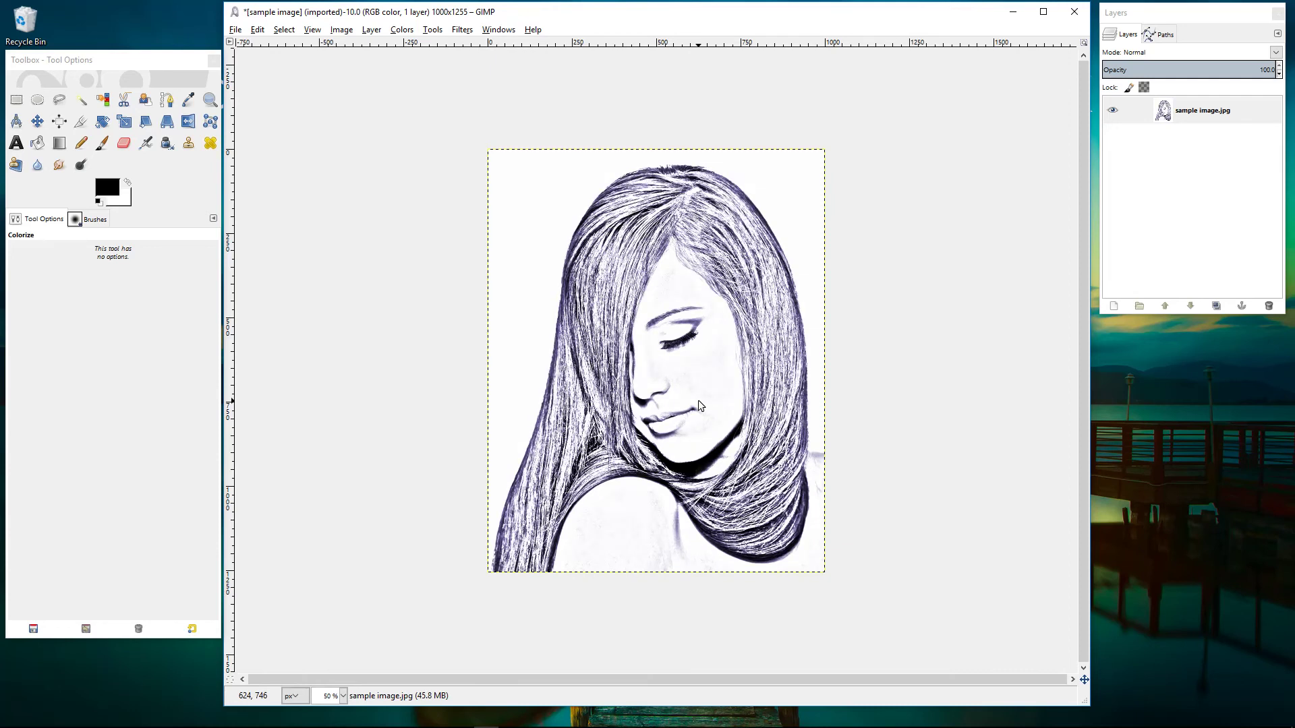